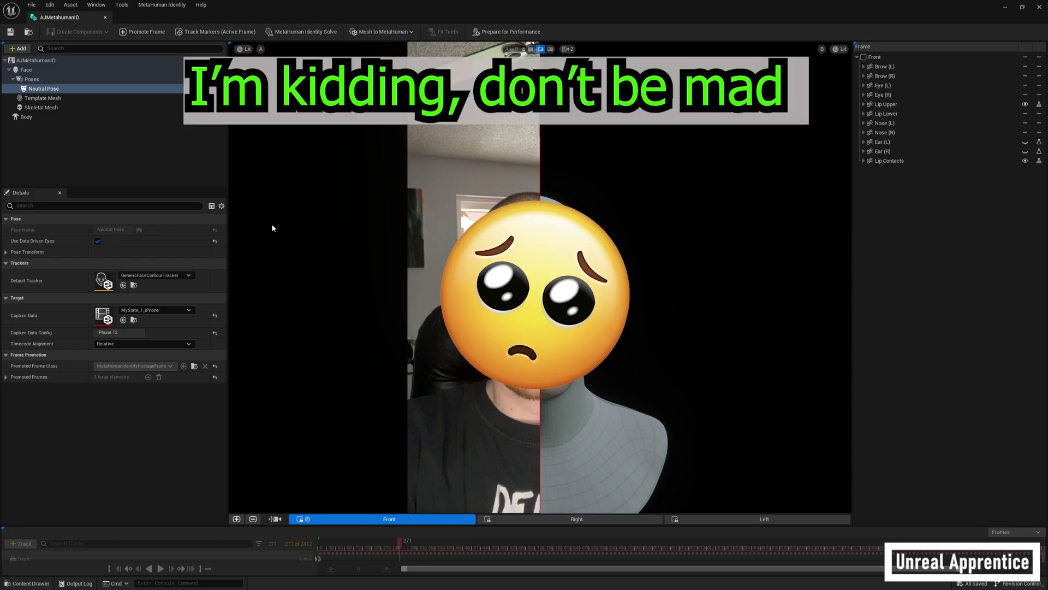
- Add a Teeth pose to the MetaHuman Identity
click(20, 50)
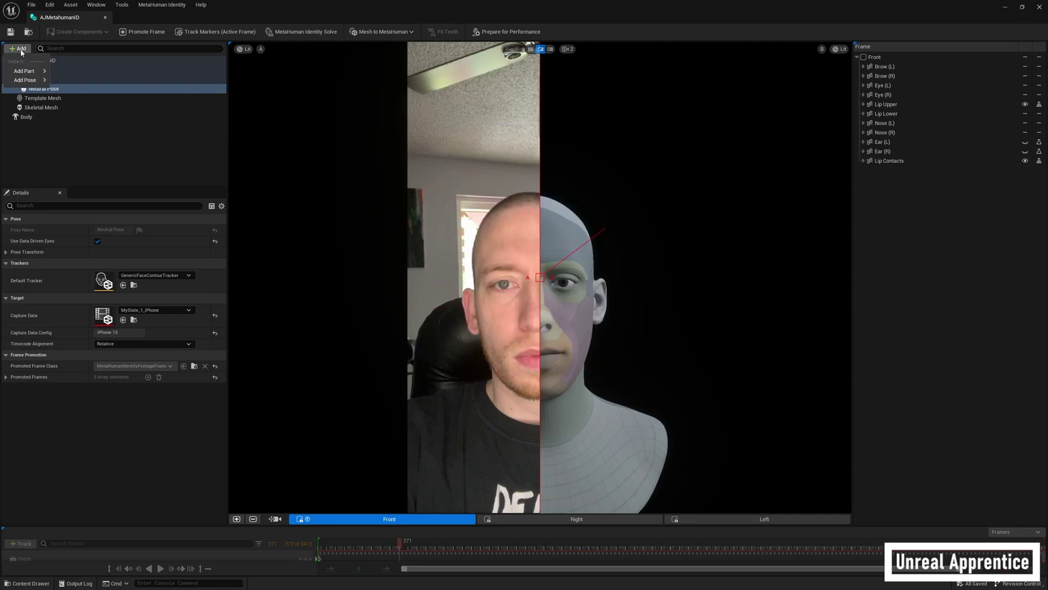
mouse_move(33, 80)
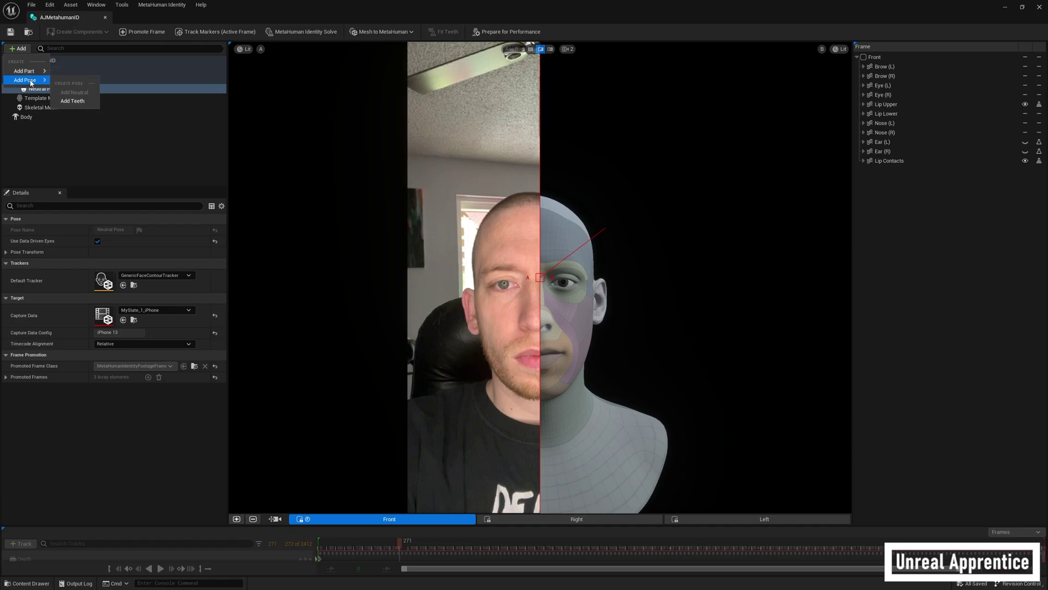
click(71, 100)
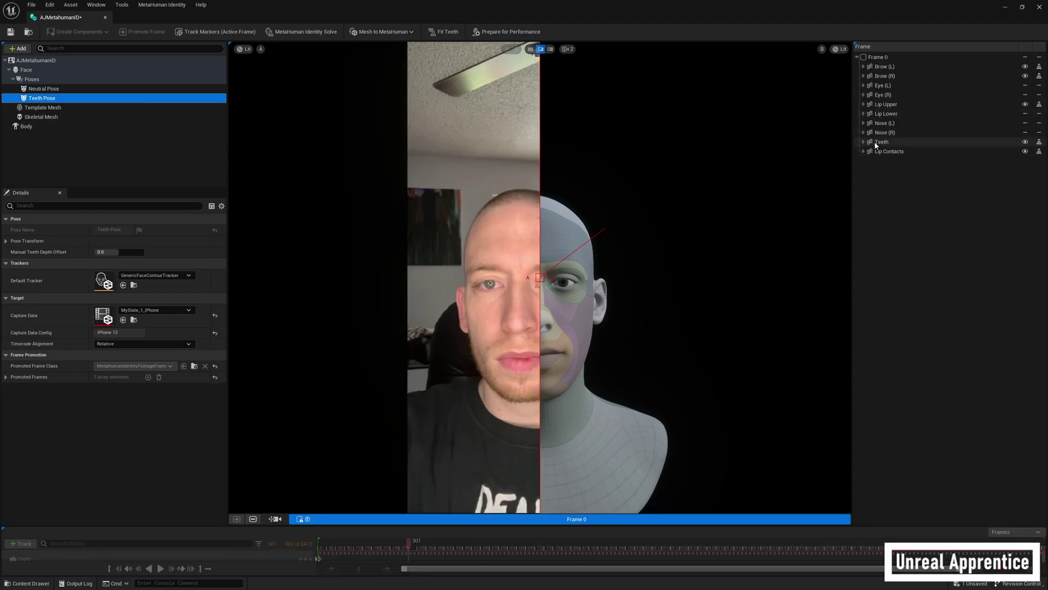
- Enable the refinement Teeth curves on Frame 0, leaving Tooth Lower and Tooth Lower 2 hidden
click(863, 143)
click(1028, 152)
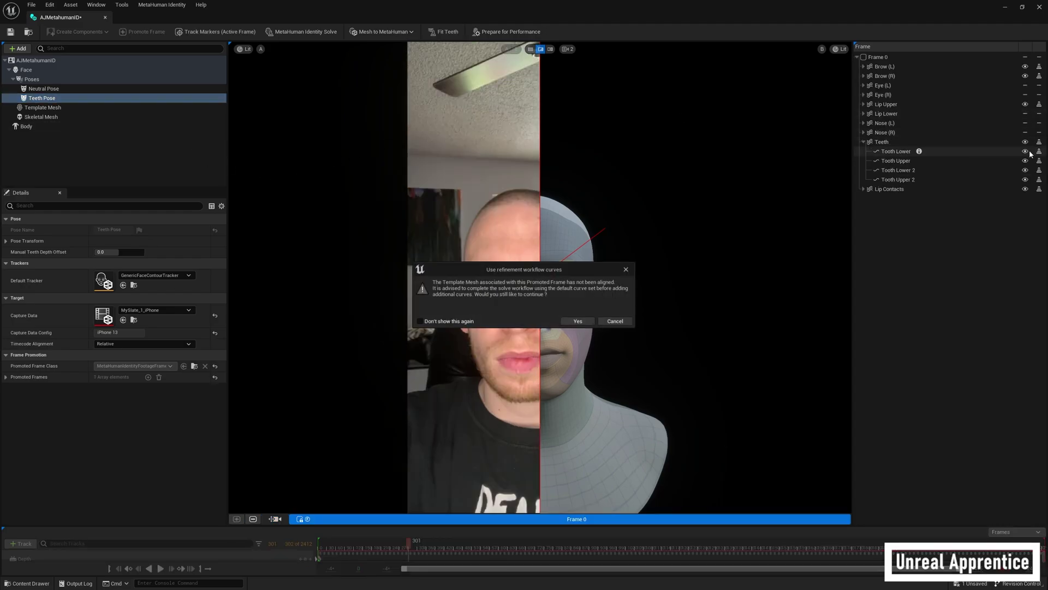
click(583, 321)
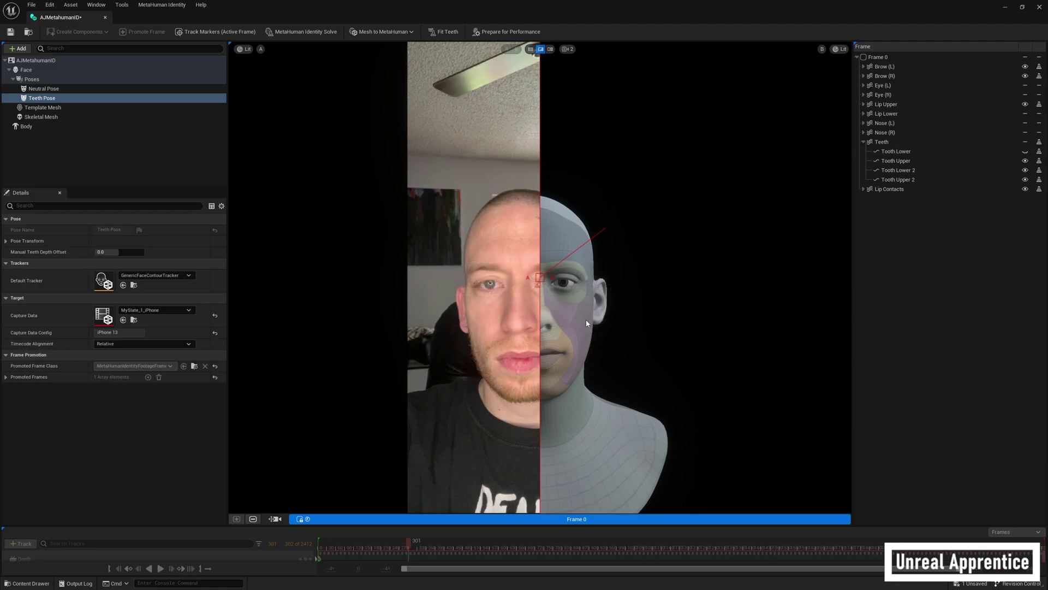
click(1025, 171)
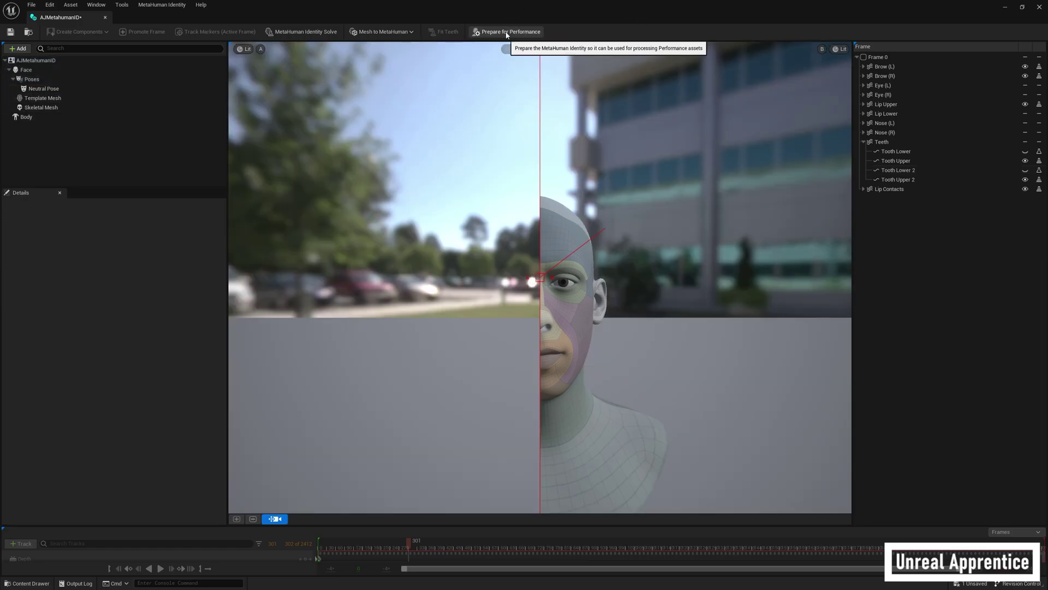
- Run Prepare for Performance on the identity, accept the low-memory warning, and return to Poses
click(506, 34)
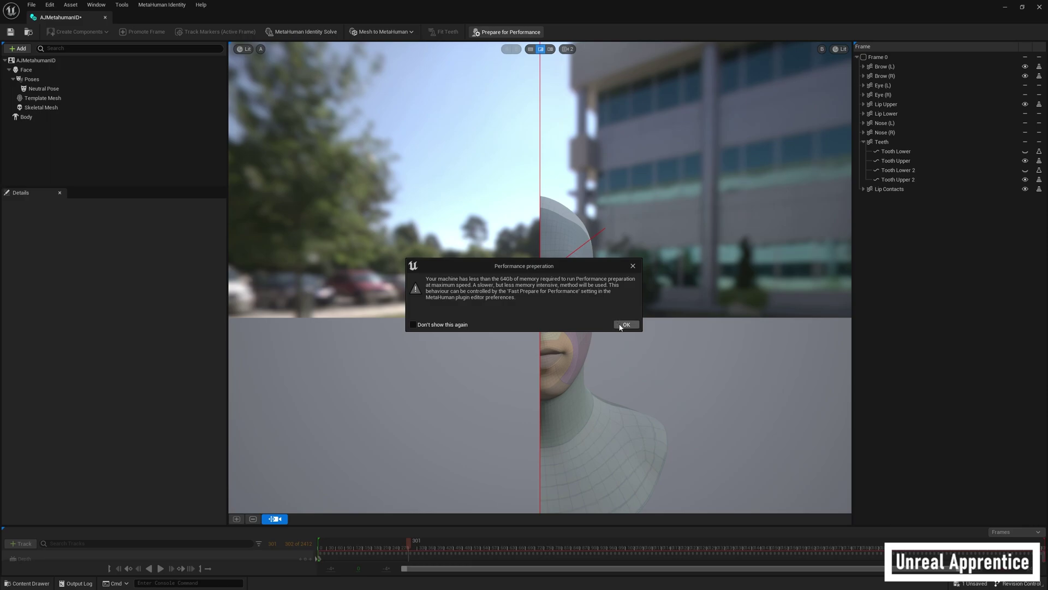
click(620, 326)
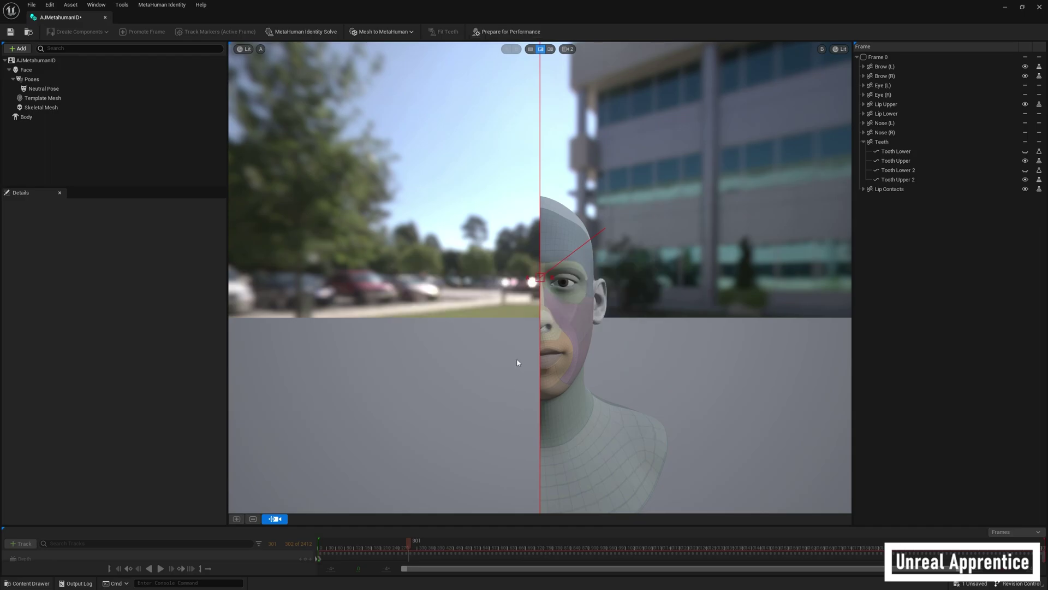
click(58, 90)
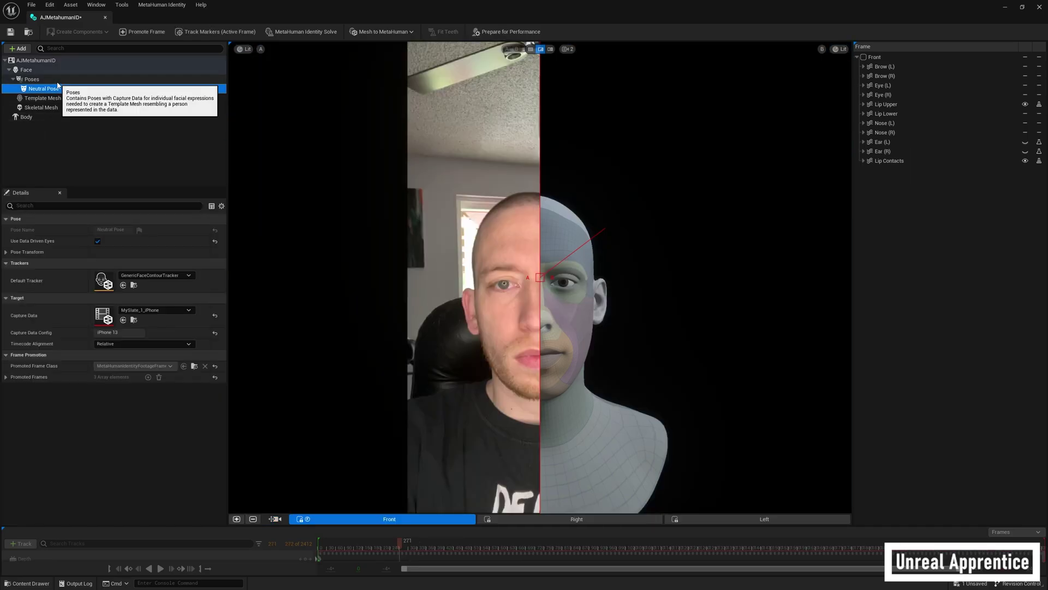
- Auto-rig the Neutral Pose into a Skeletal Mesh + Full MetaHuman, then switch to the MetaHuman website
click(57, 90)
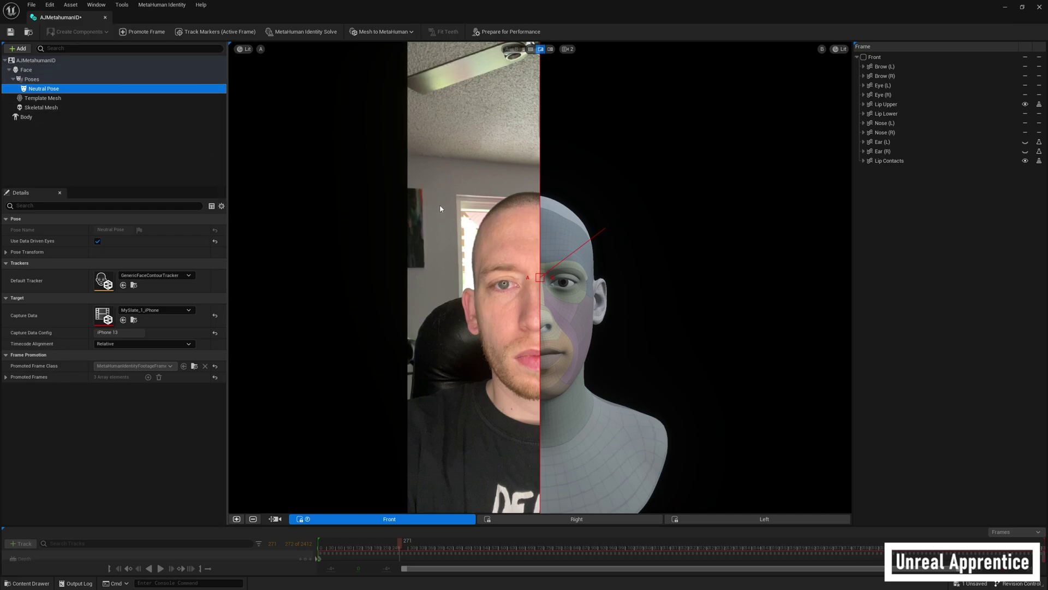
click(384, 32)
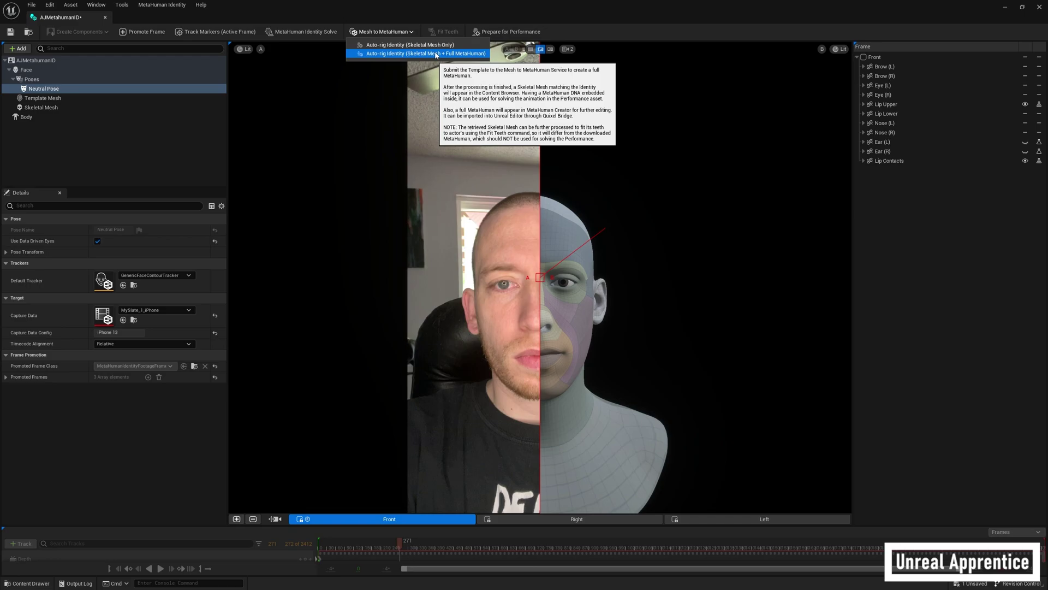
click(414, 54)
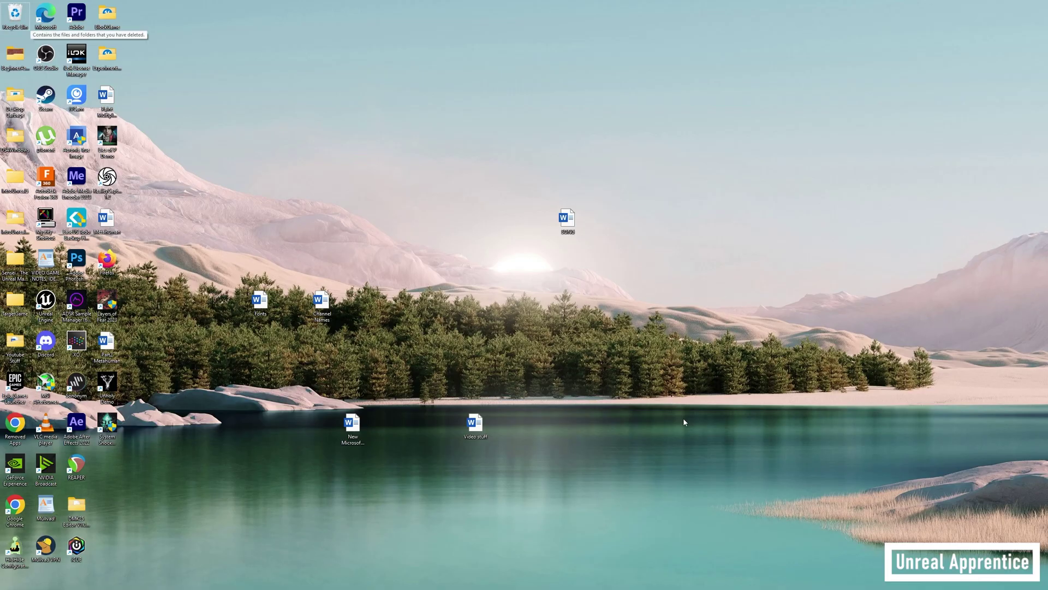
click(534, 580)
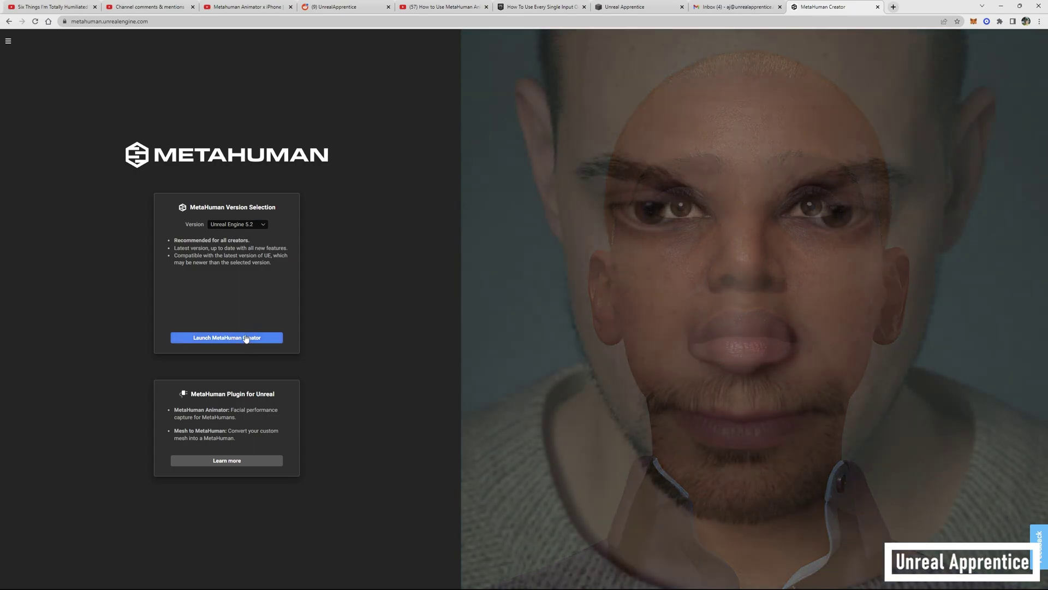
- Launch MetaHuman Creator for UE 5.2 and open AJMetahumanID from My MetaHumans for editing
click(229, 337)
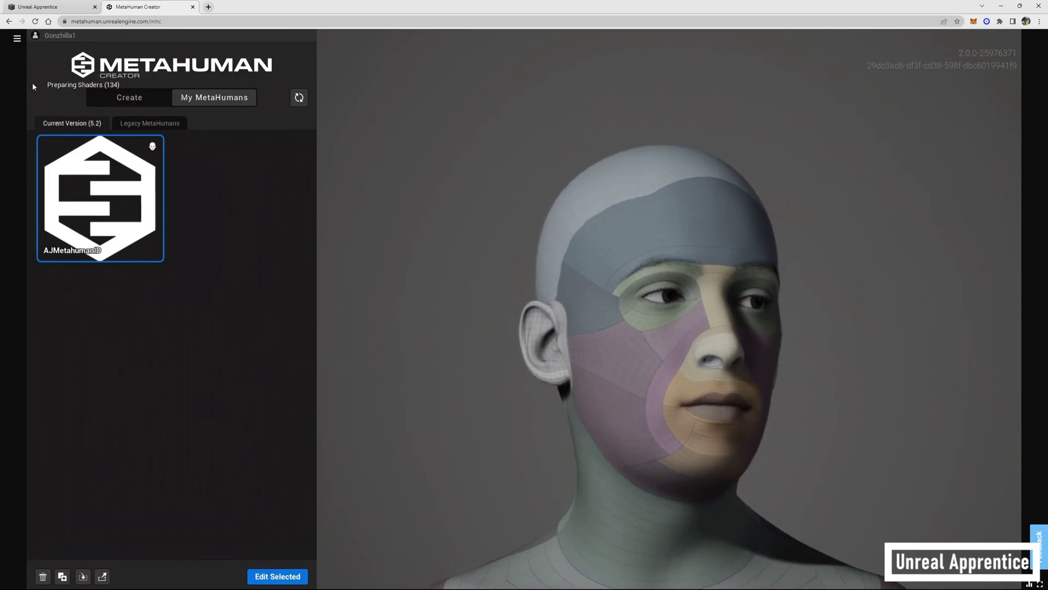
click(17, 38)
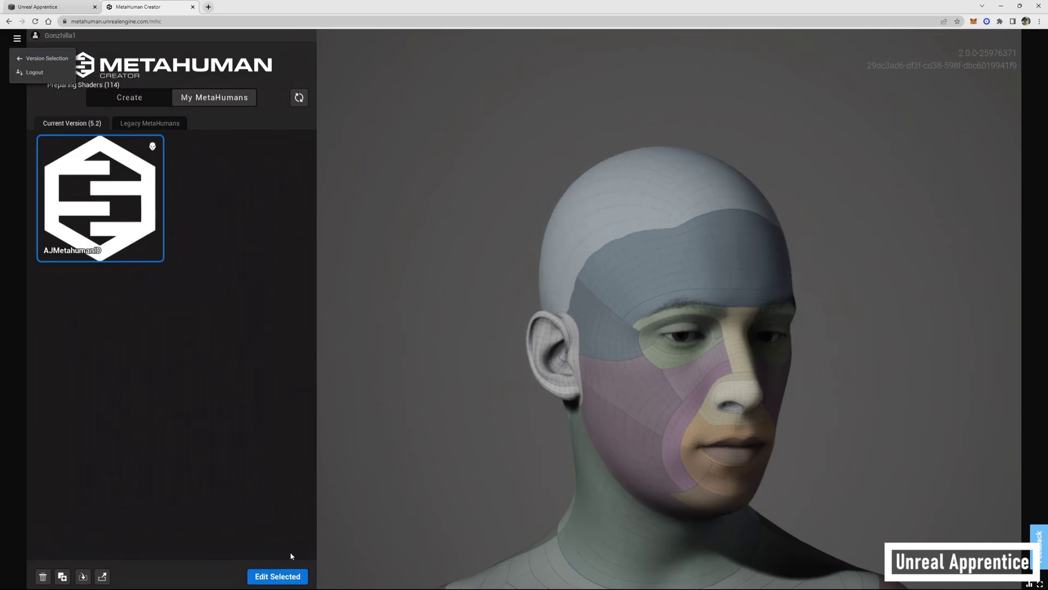
mouse_move(277, 582)
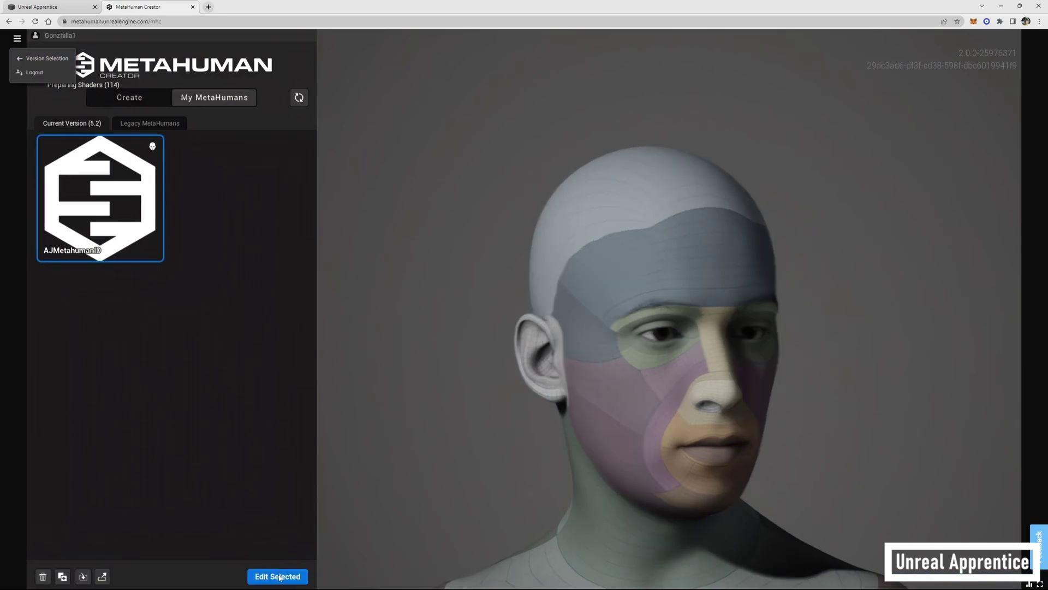
click(278, 575)
- Give the head an orange-brown Straight Buzz Cut
click(49, 163)
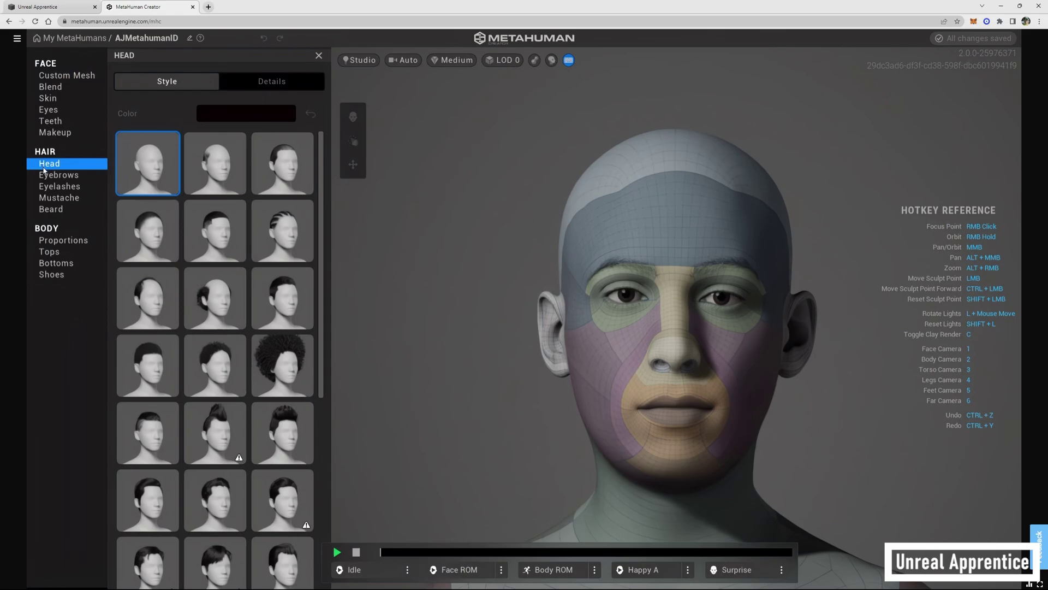
click(289, 159)
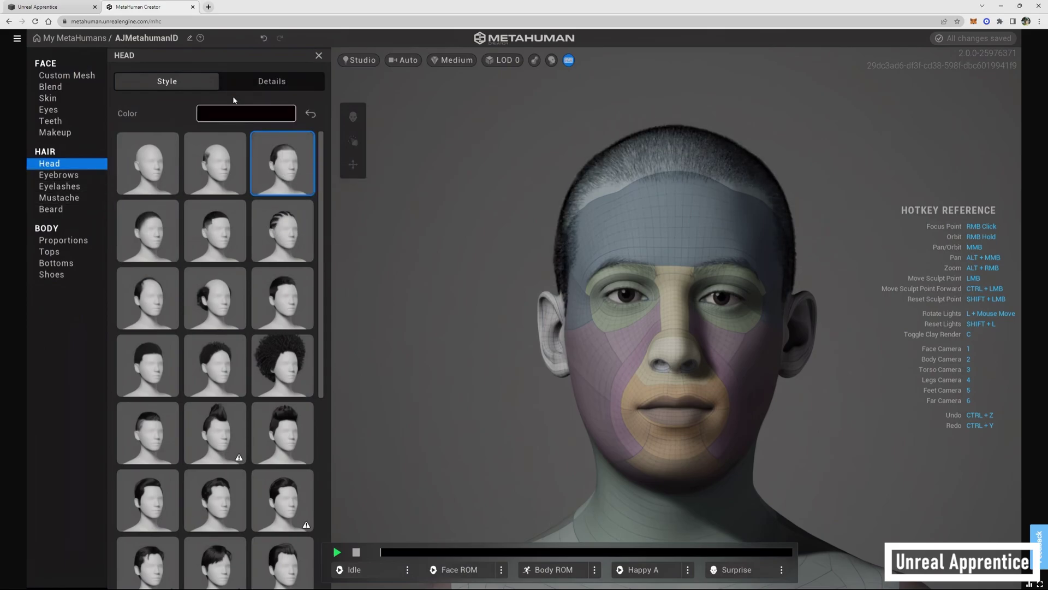
click(243, 113)
click(309, 206)
- Switch to Long Thick Curl eyelashes, add a Stubble Beard, and adjust the skin tone
click(59, 186)
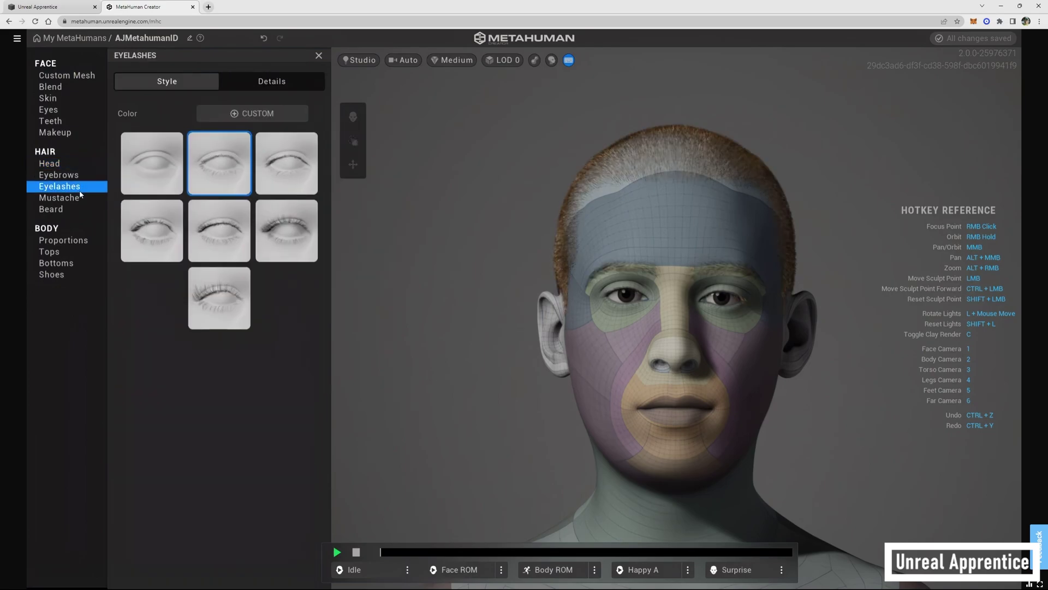
click(268, 244)
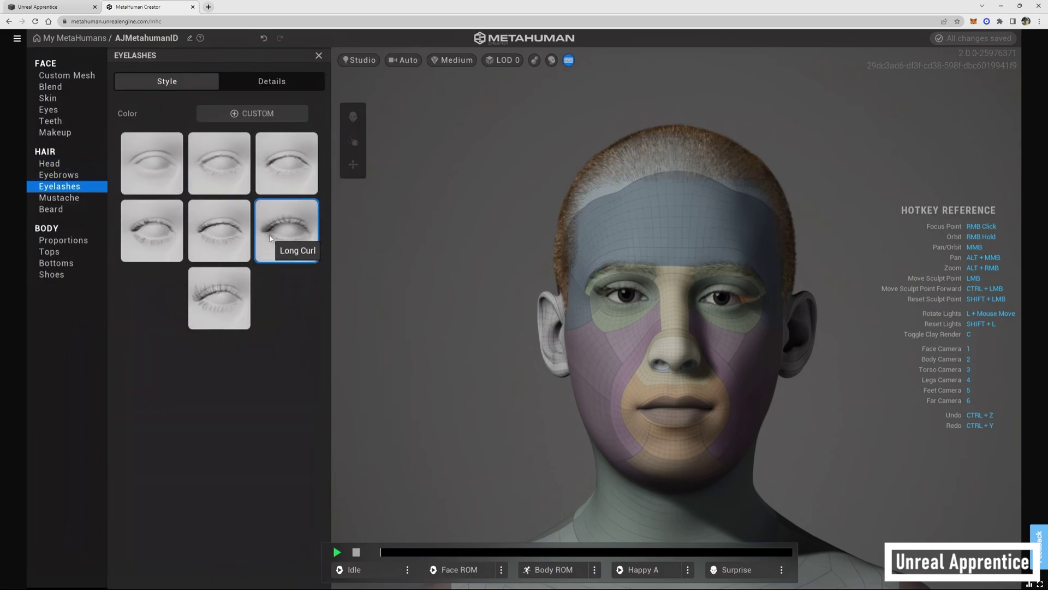
click(214, 292)
click(51, 209)
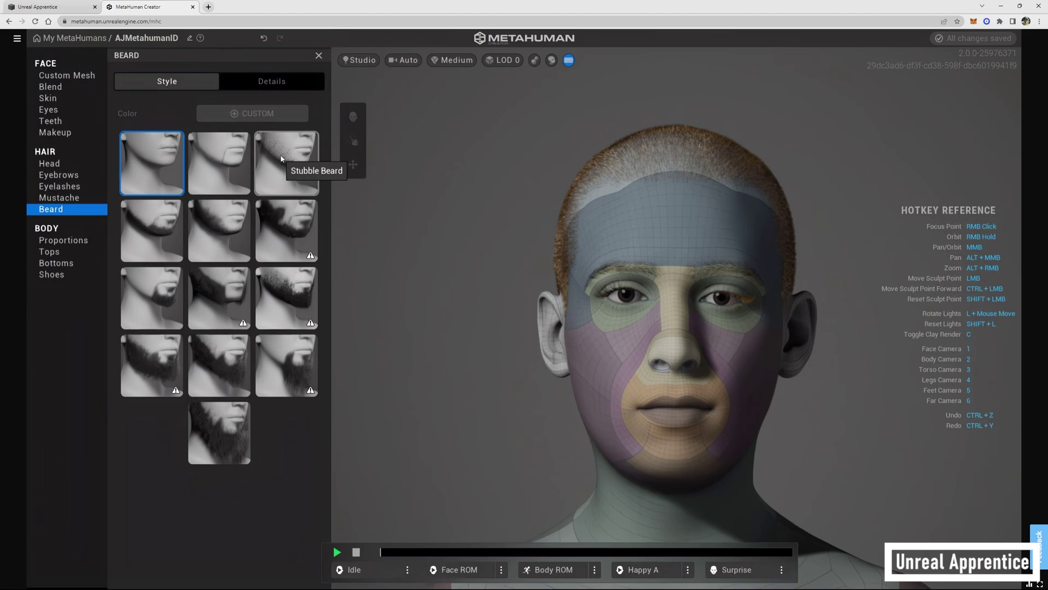
click(284, 156)
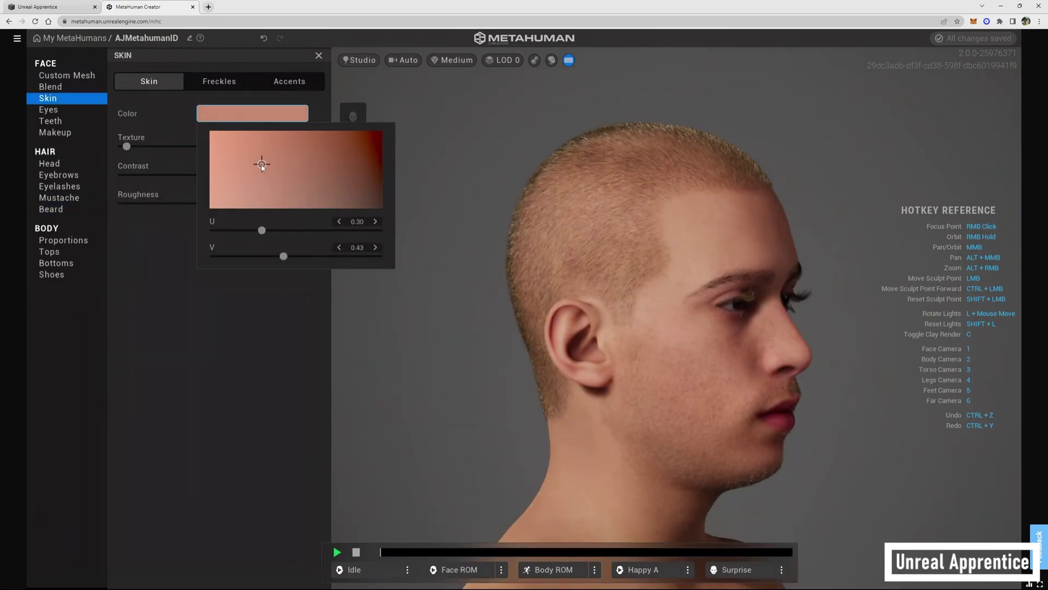
drag(262, 167, 212, 172)
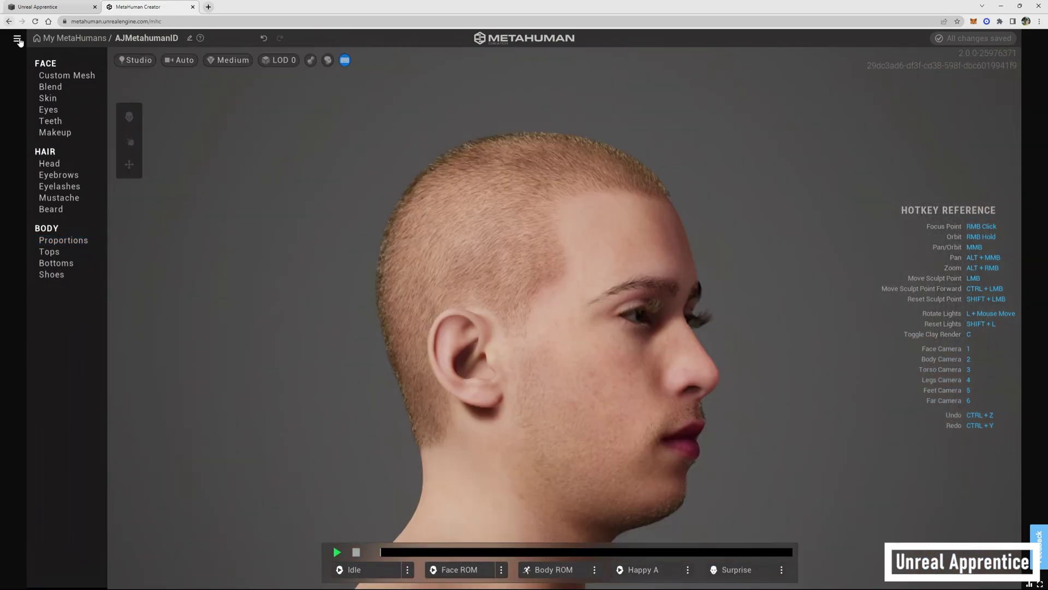
- Log out of MetaHuman Creator and confirm ending the editing session
click(17, 39)
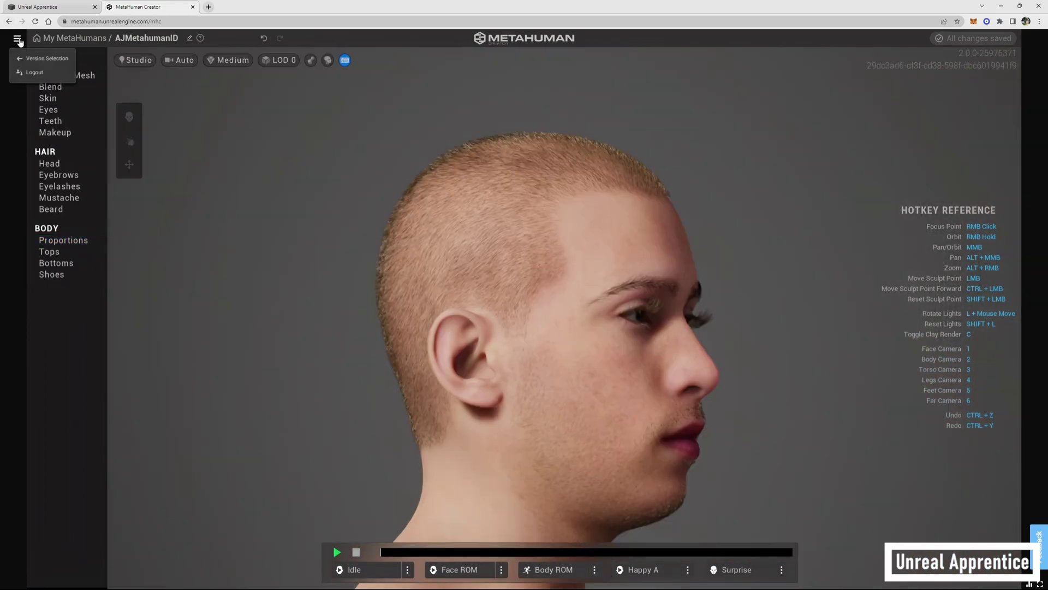
click(31, 72)
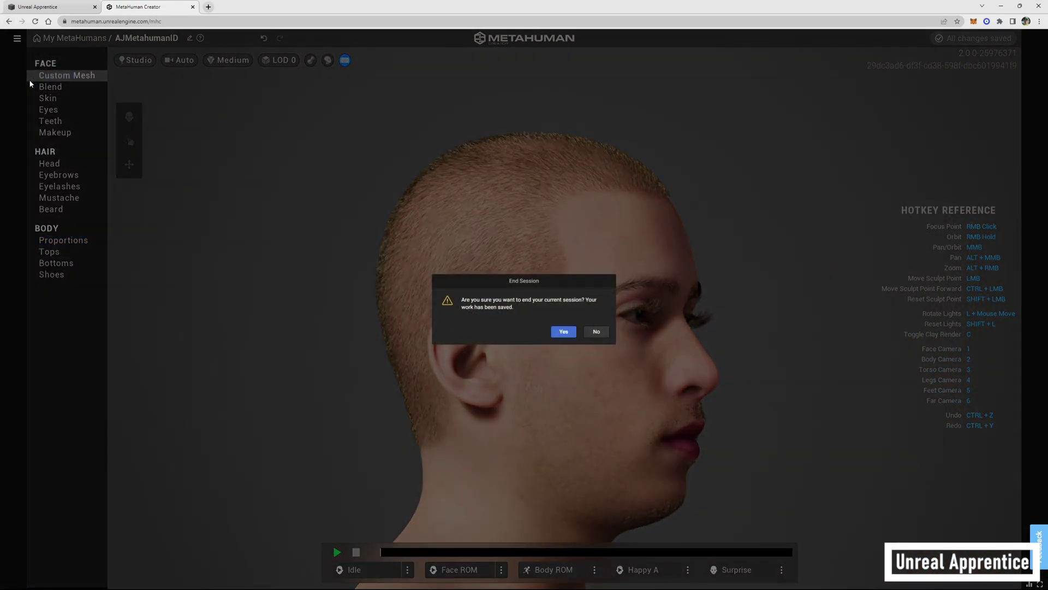
click(563, 333)
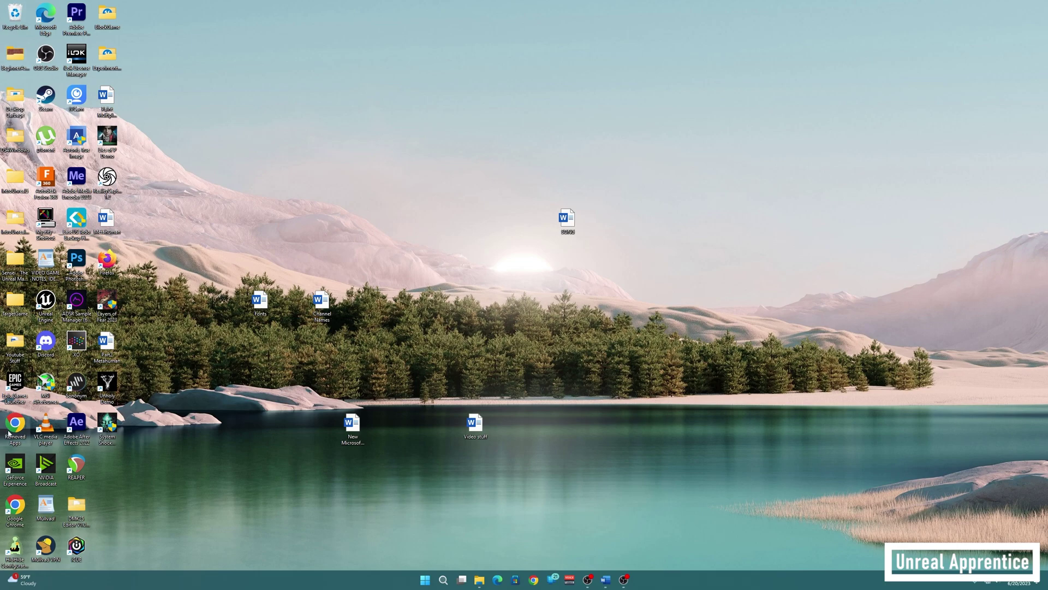
- In the Epic Games Launcher Library, update Quixel Bridge under the 5.2.0 installed plugins
double_click(15, 383)
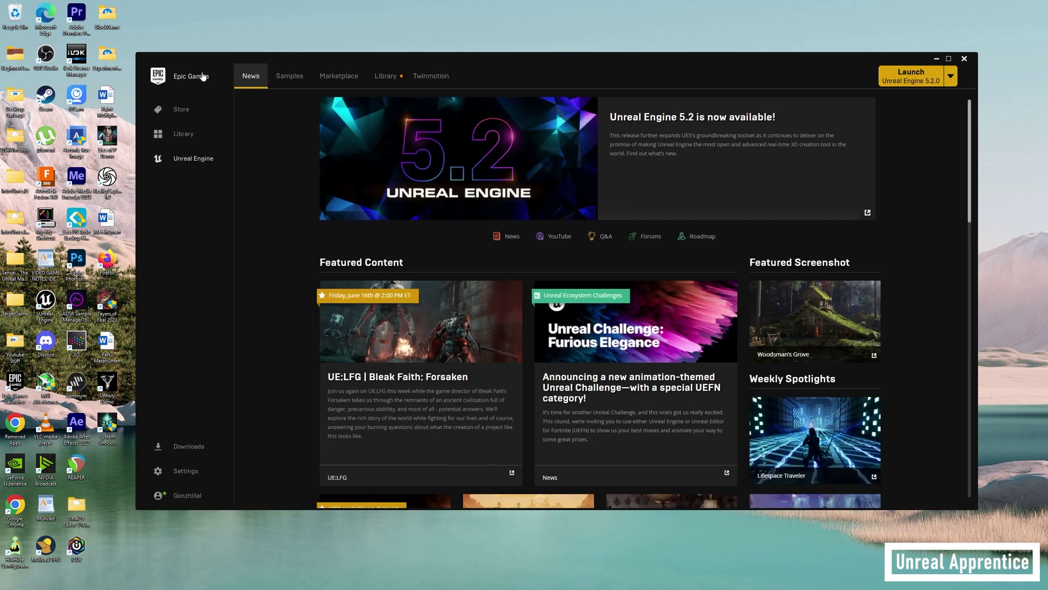
click(385, 76)
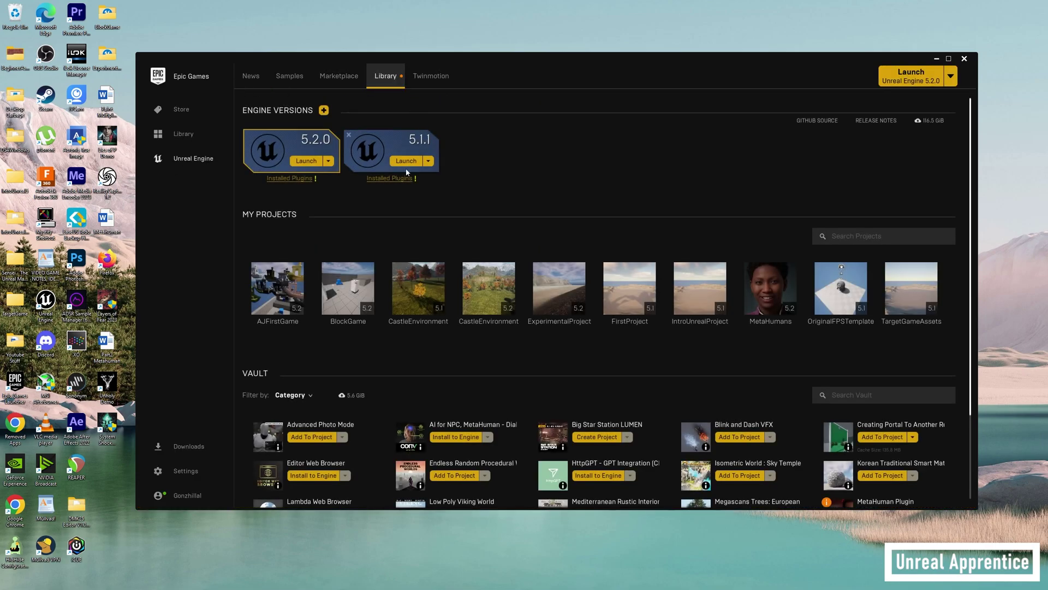
click(296, 180)
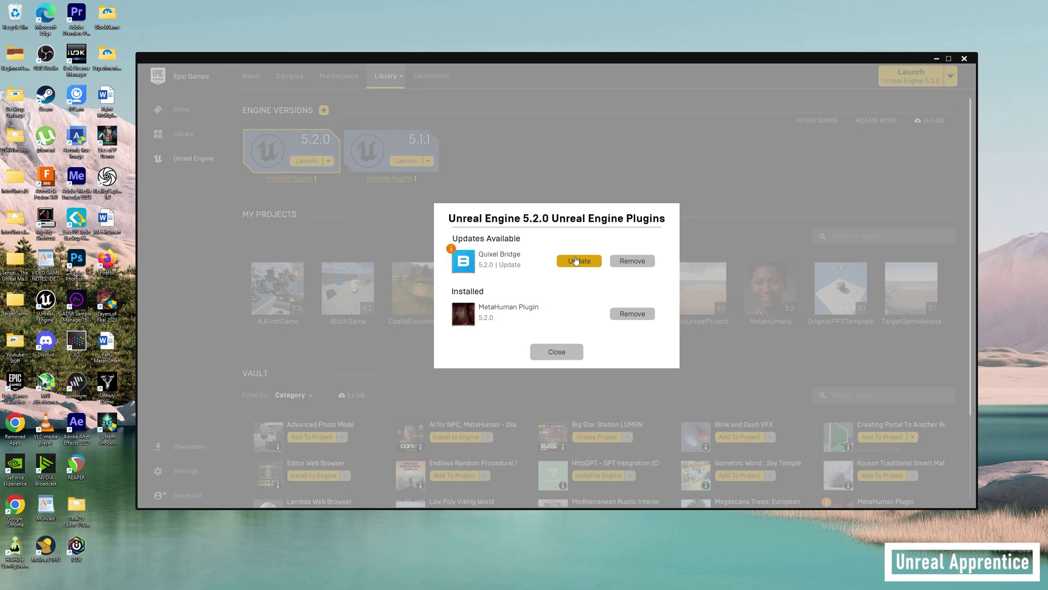
click(576, 261)
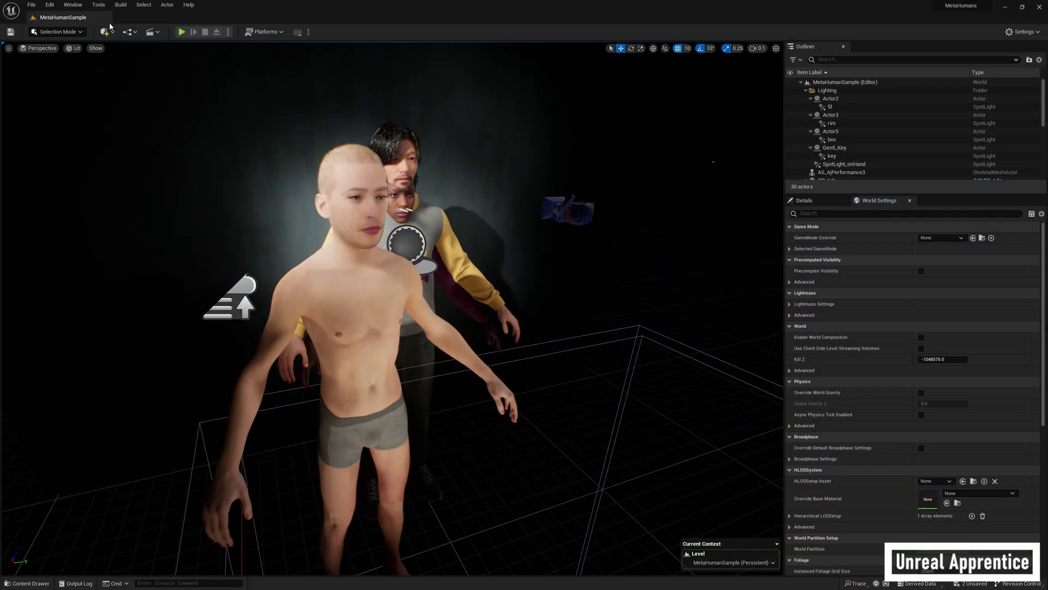
- Create a new level from the Basic template via File > New Level
click(32, 6)
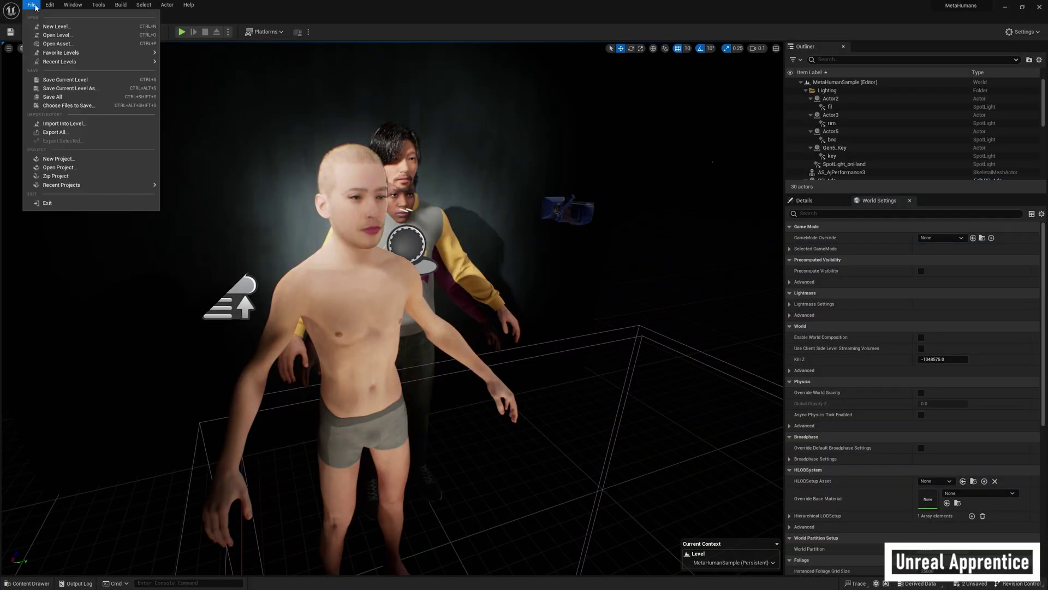
click(56, 28)
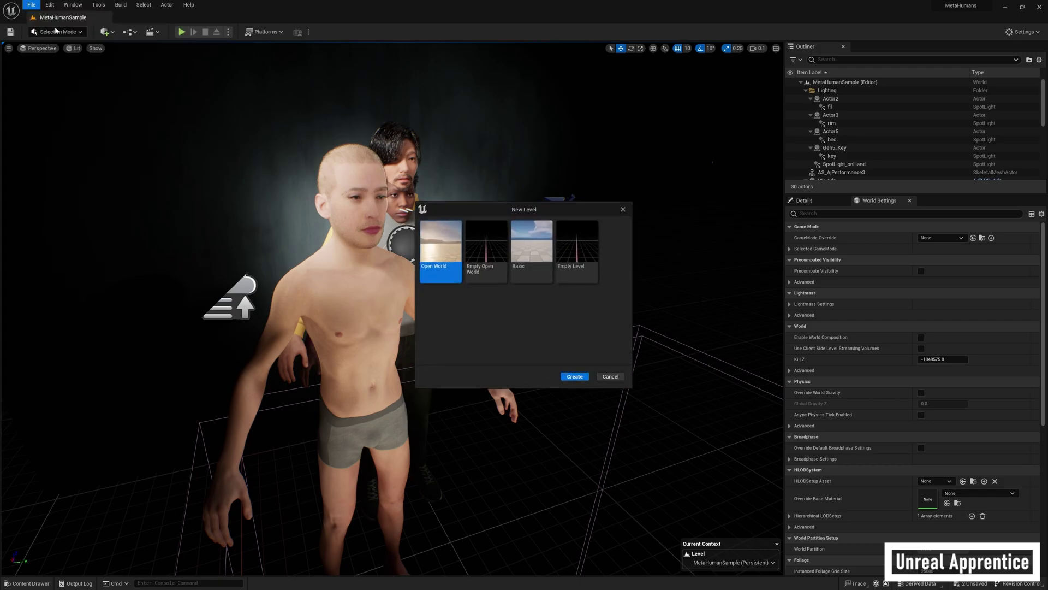
click(513, 247)
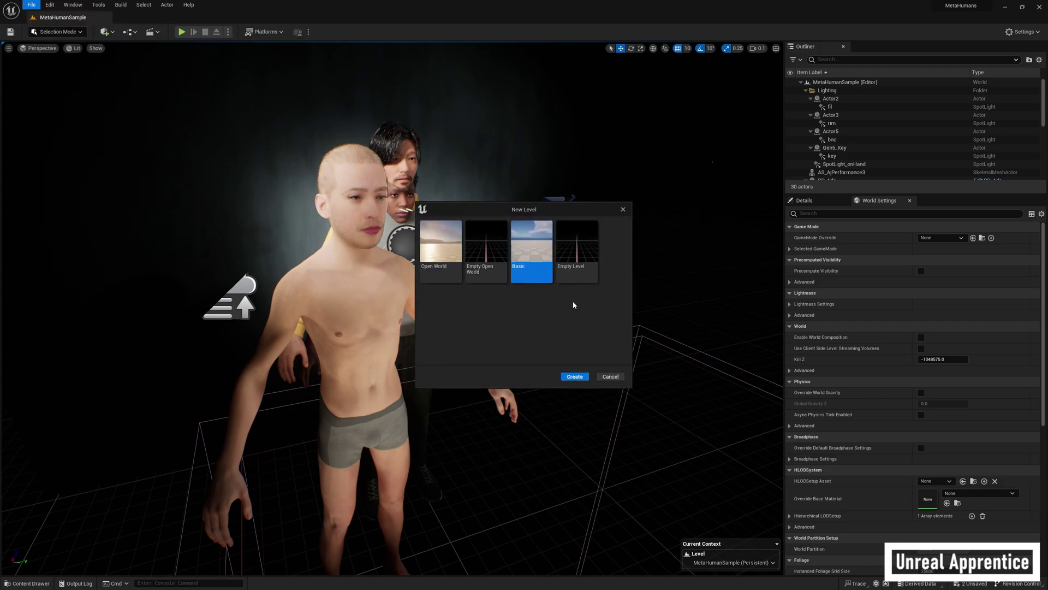
click(575, 378)
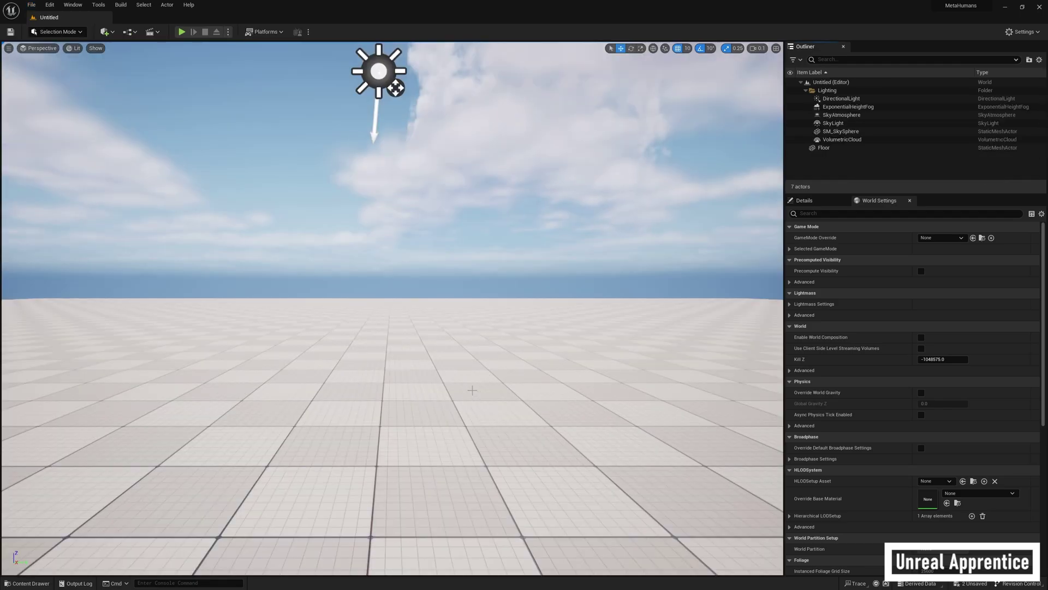
click(105, 31)
- In Quixel Bridge, select AJMETAHUMANID under My MetaHumans and add it at Highest Quality
click(131, 63)
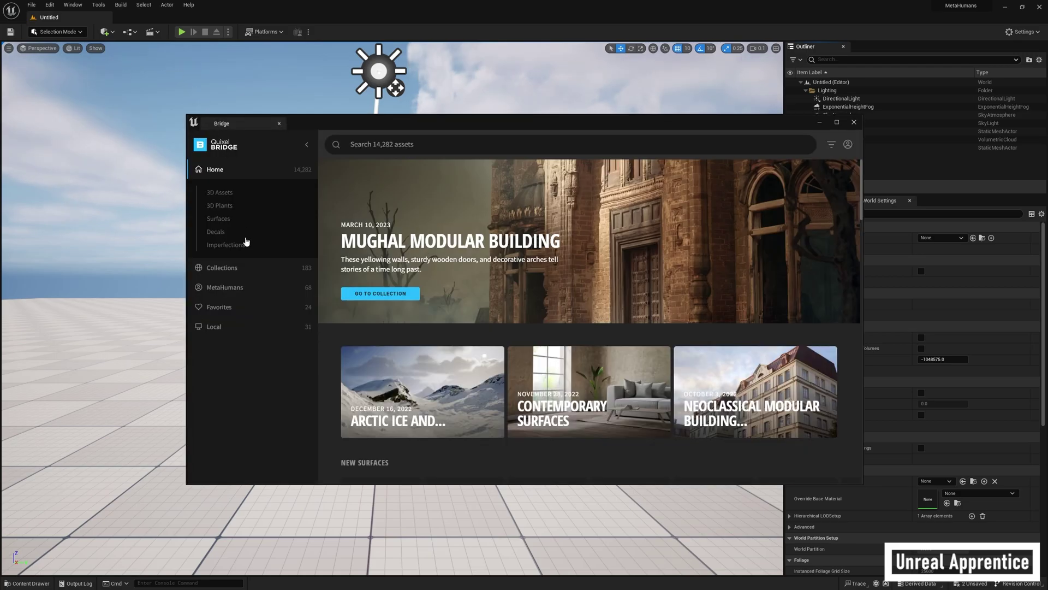
click(225, 288)
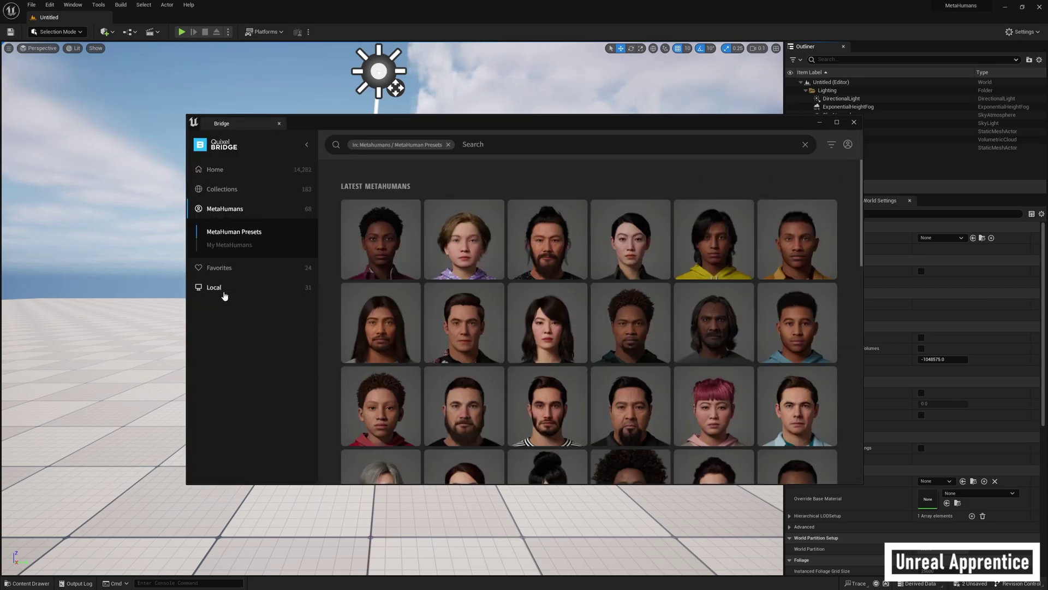
click(228, 246)
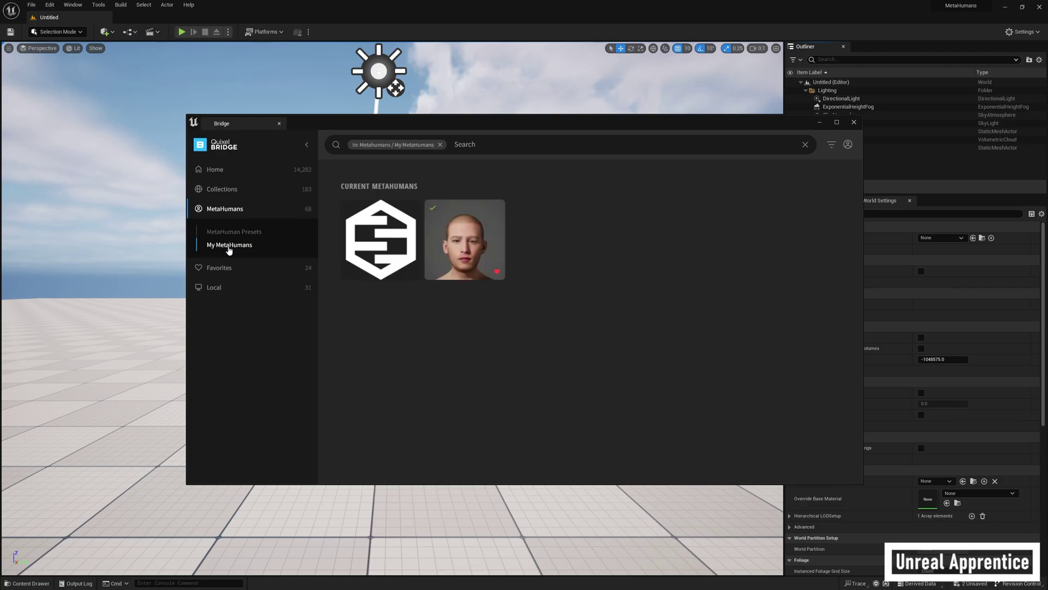
click(426, 277)
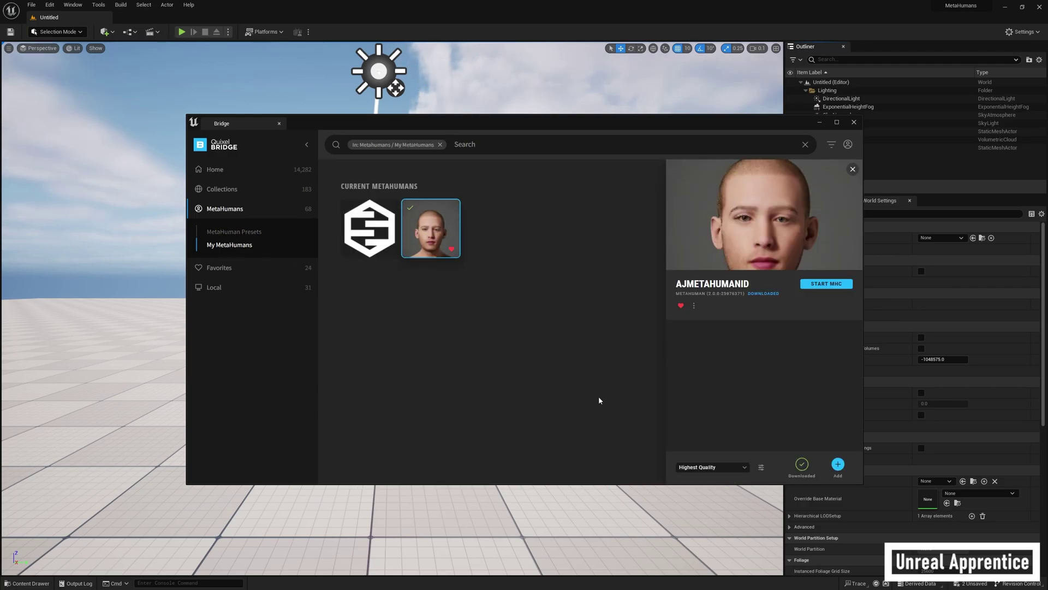
click(735, 468)
click(736, 467)
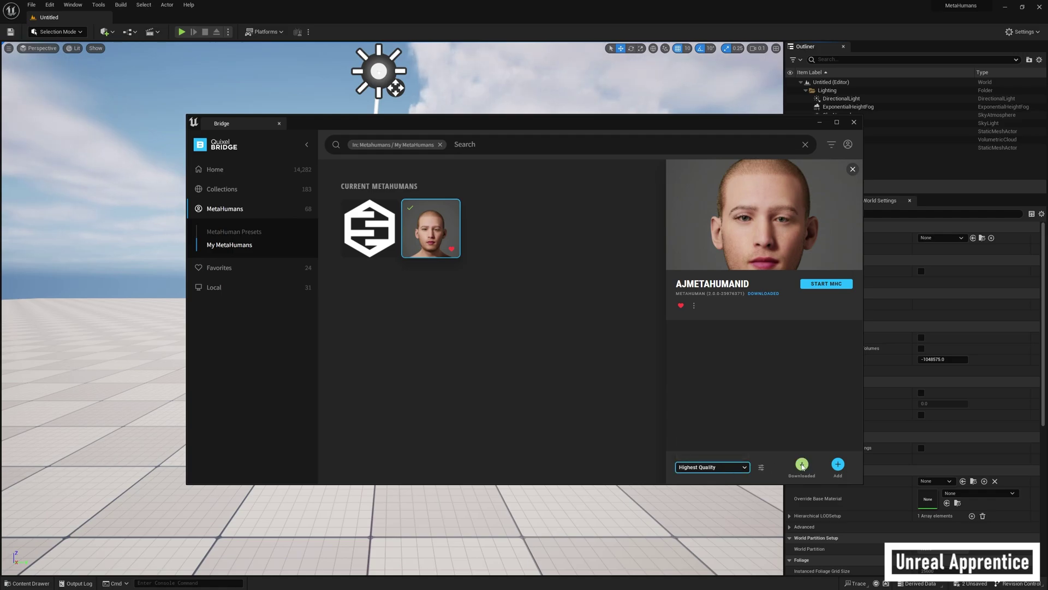
click(838, 464)
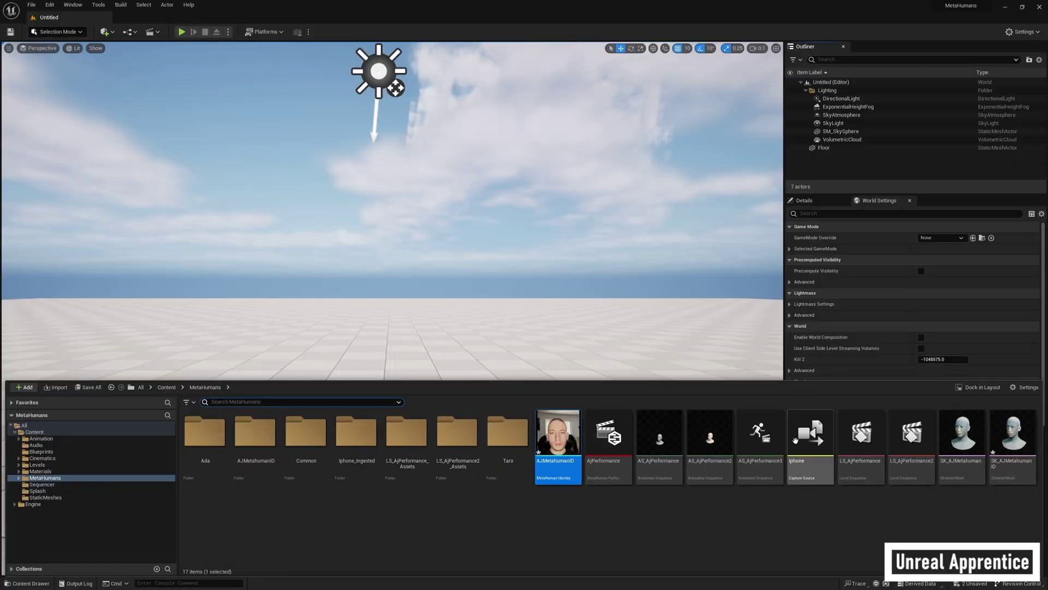
- Open the Iphone capture source asset to check its settings
click(811, 459)
double_click(809, 460)
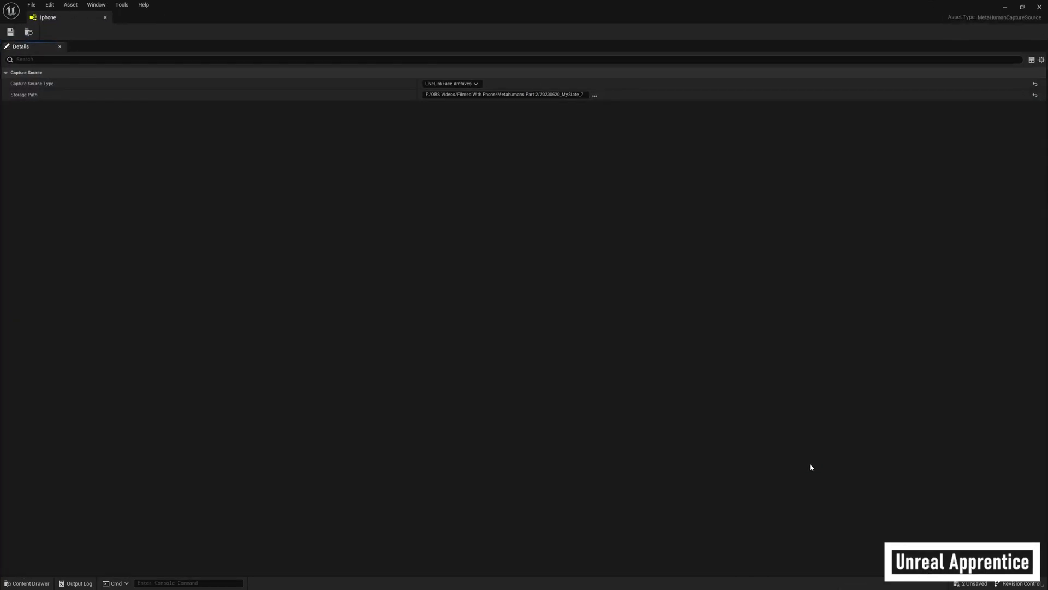
click(49, 16)
- In Tools > Capture Manager, add the MySlate_7 iPhone take to the ingest queue
click(98, 5)
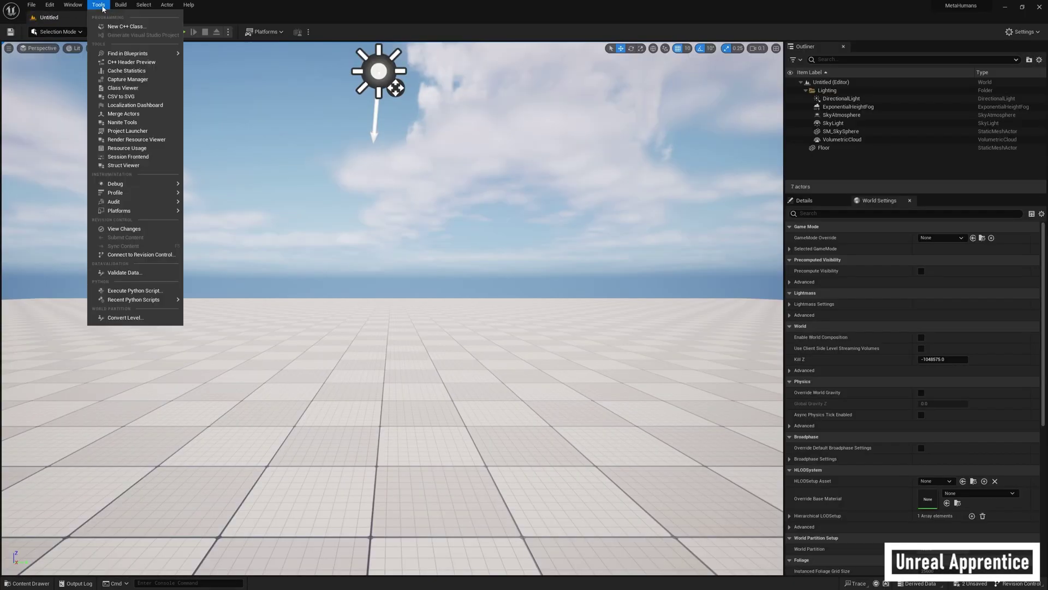
click(128, 80)
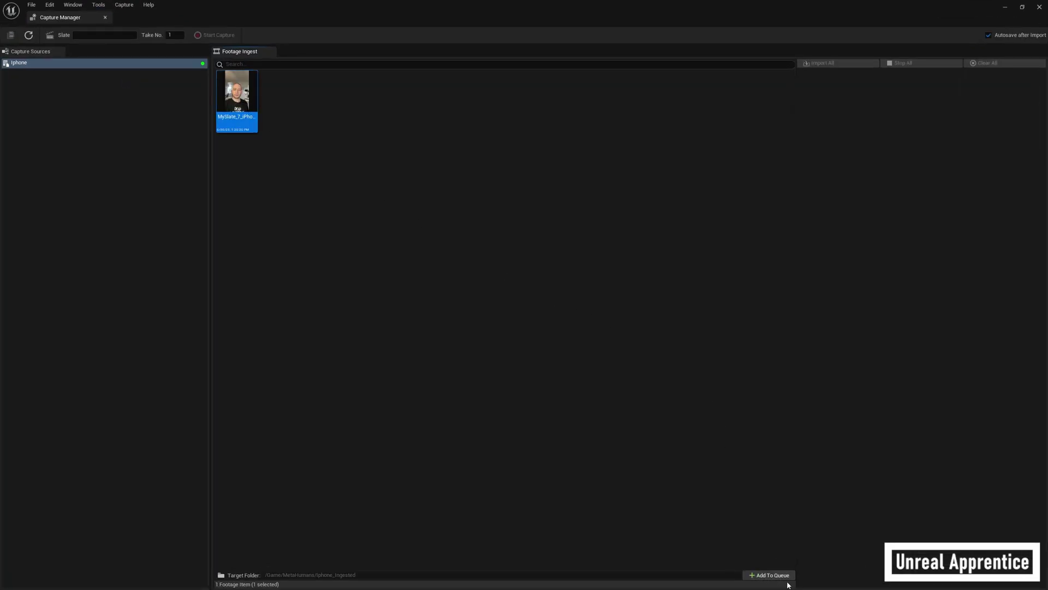
click(767, 576)
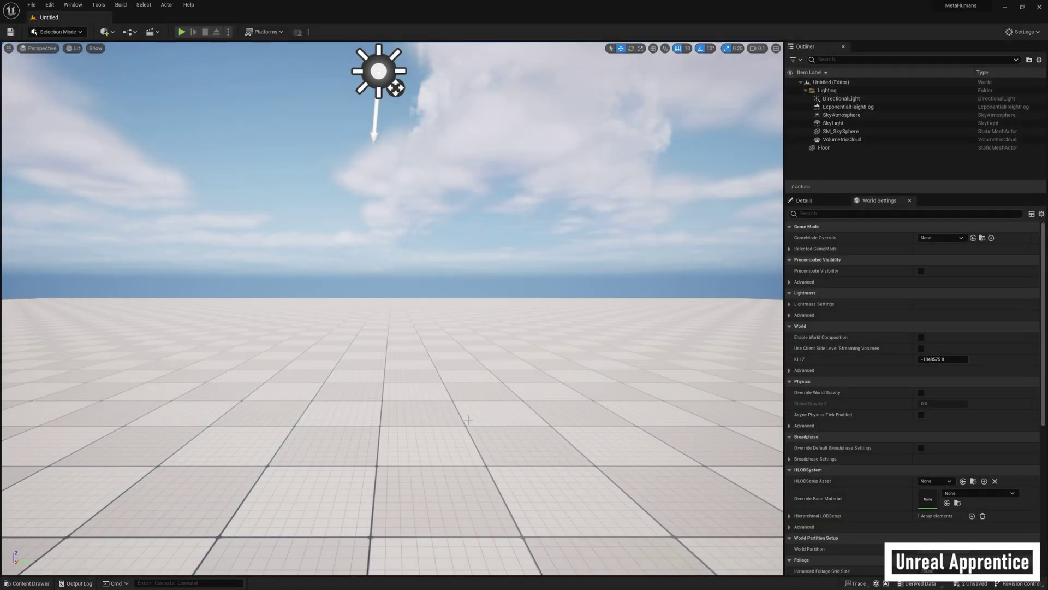
- In the MetaHumans content folder, create a MetaHuman Performance asset named example
key(ctrl+space)
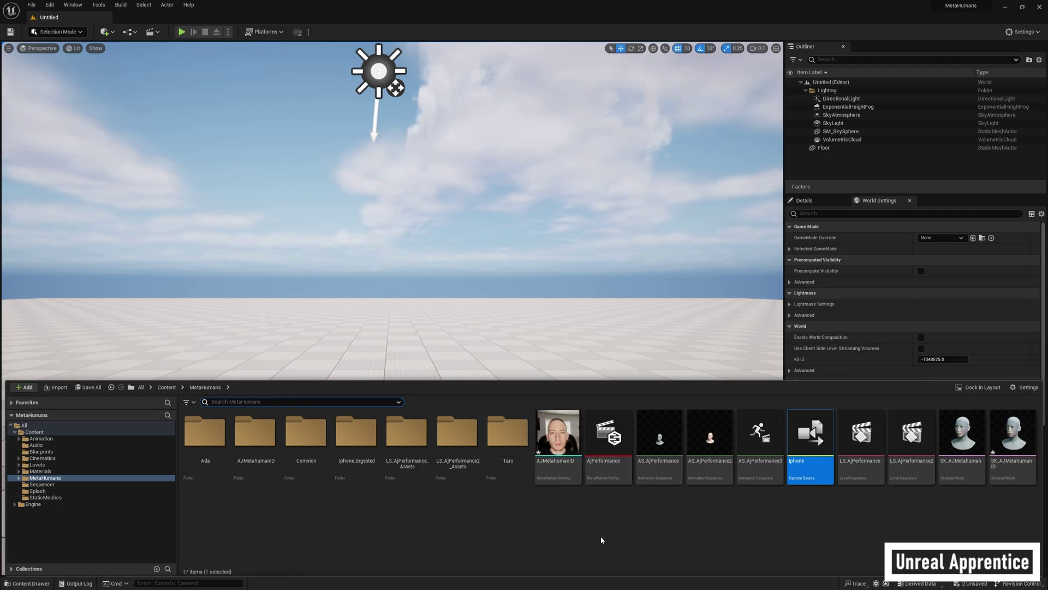
click(560, 513)
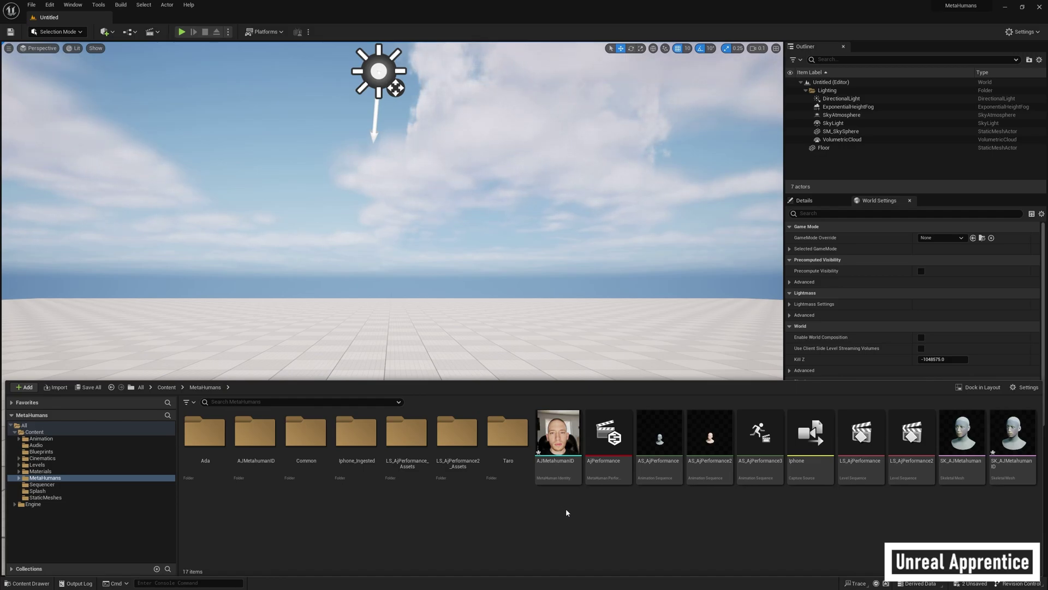
right_click(566, 511)
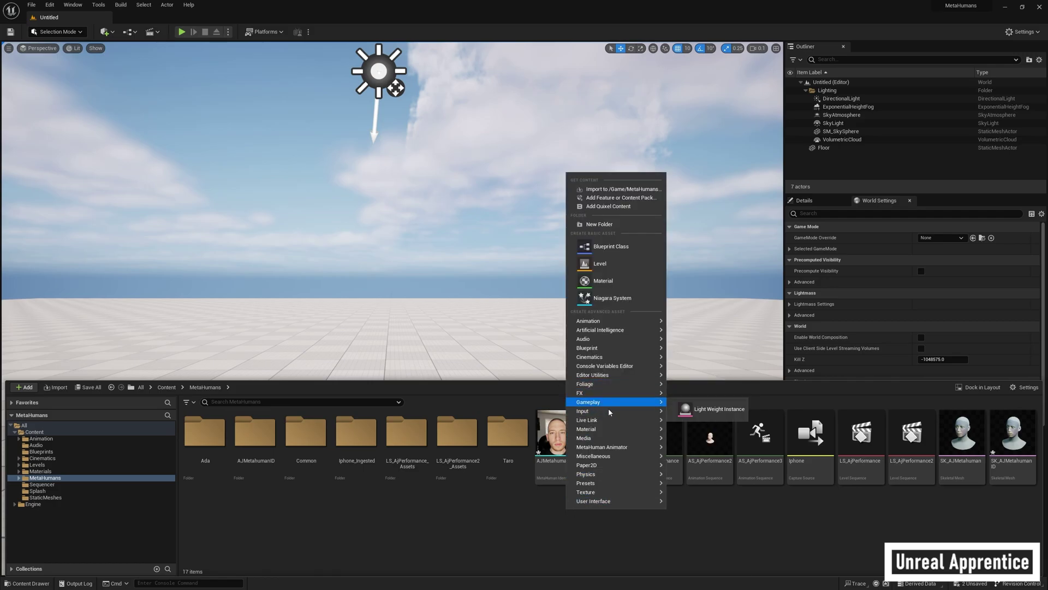
mouse_move(609, 448)
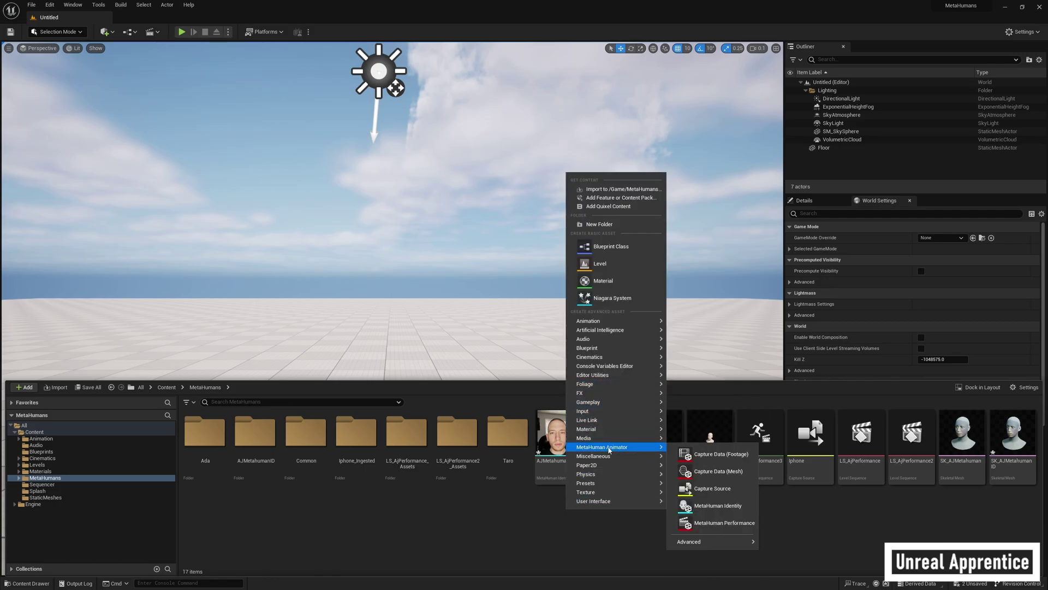
click(724, 522)
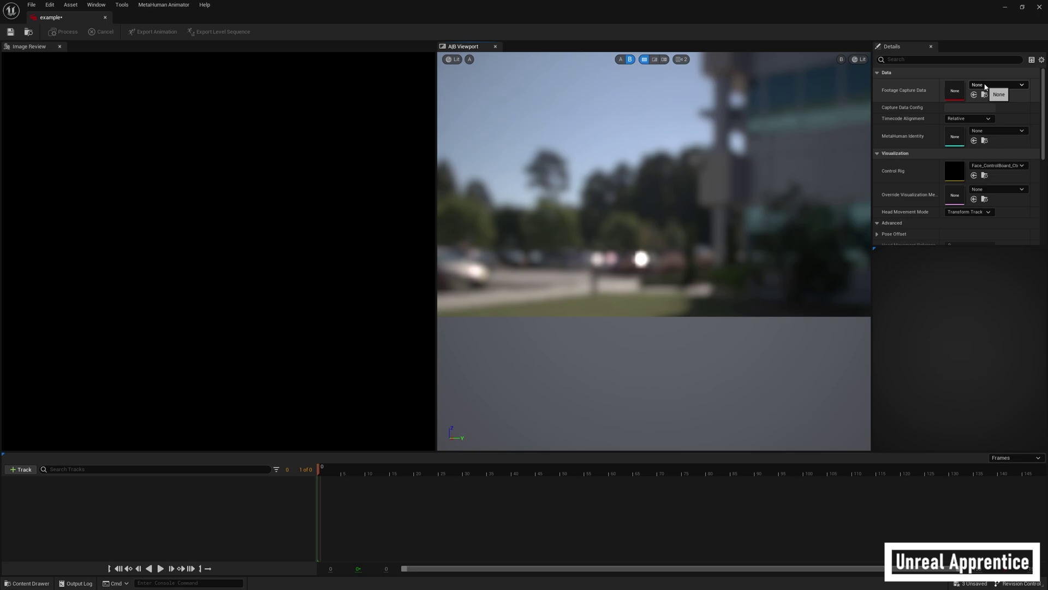
- Set the performance's footage to MySlate_7_iPhone and its identity to AJMetahumanID
click(989, 86)
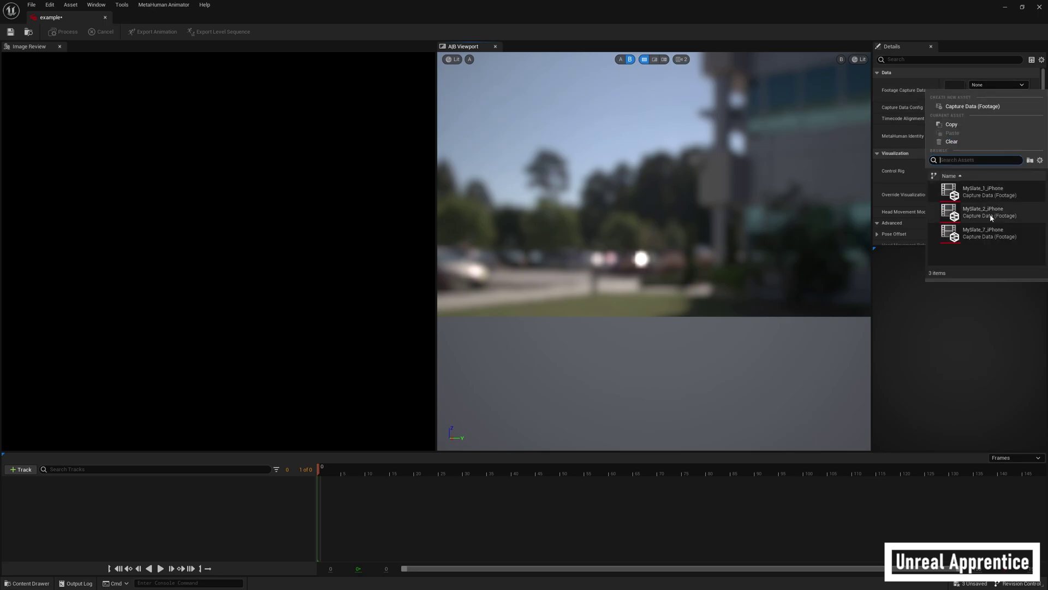
click(987, 232)
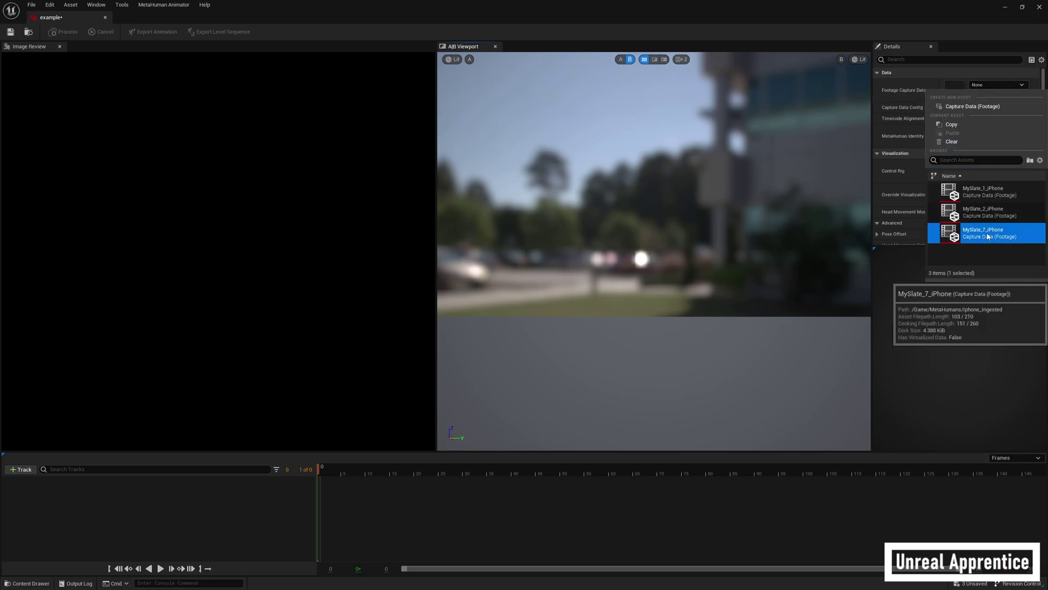
click(1017, 133)
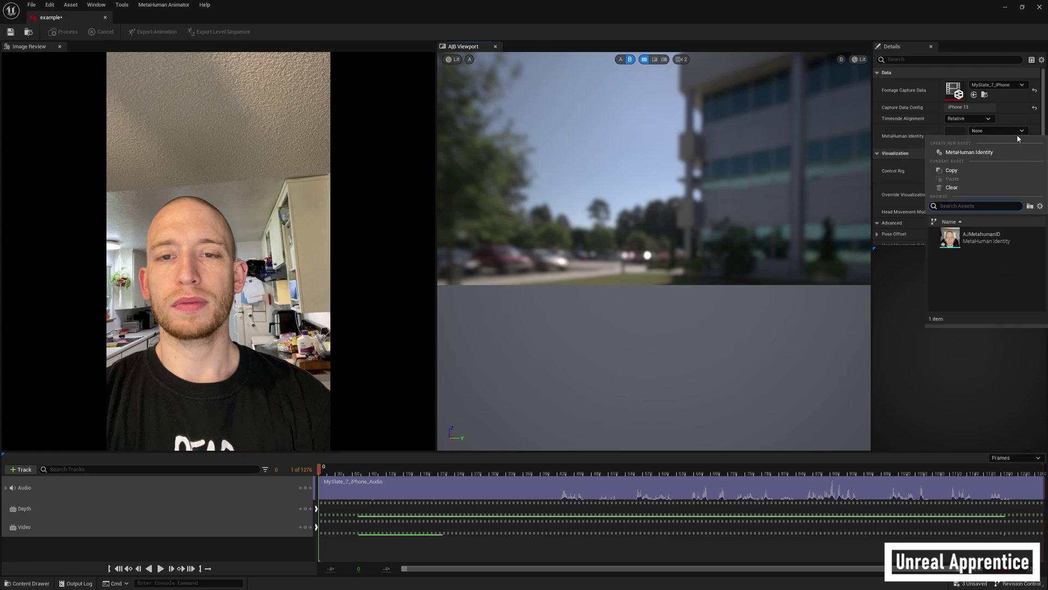
click(983, 237)
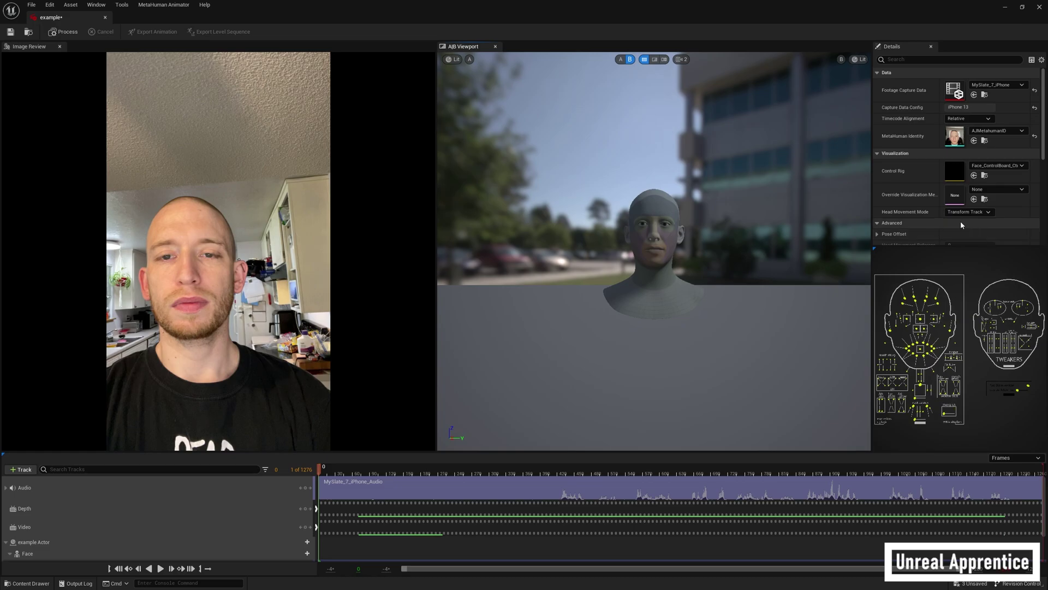
- Set the start frame to 403, adjust the end frame, and process the performance
scroll(961, 219, down, 3)
scroll(953, 195, down, 3)
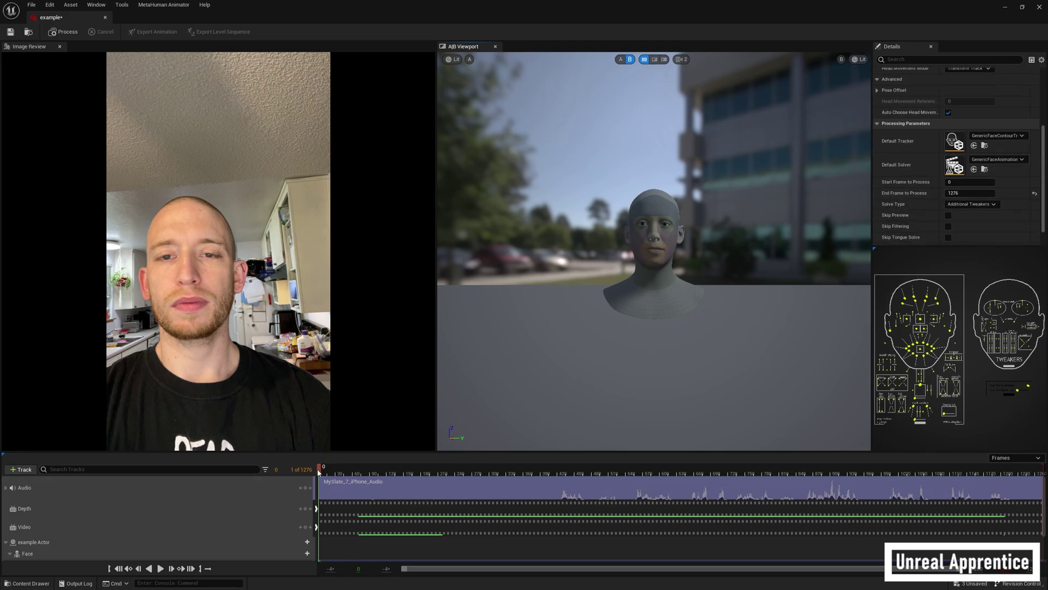
drag(319, 473, 562, 467)
click(978, 181)
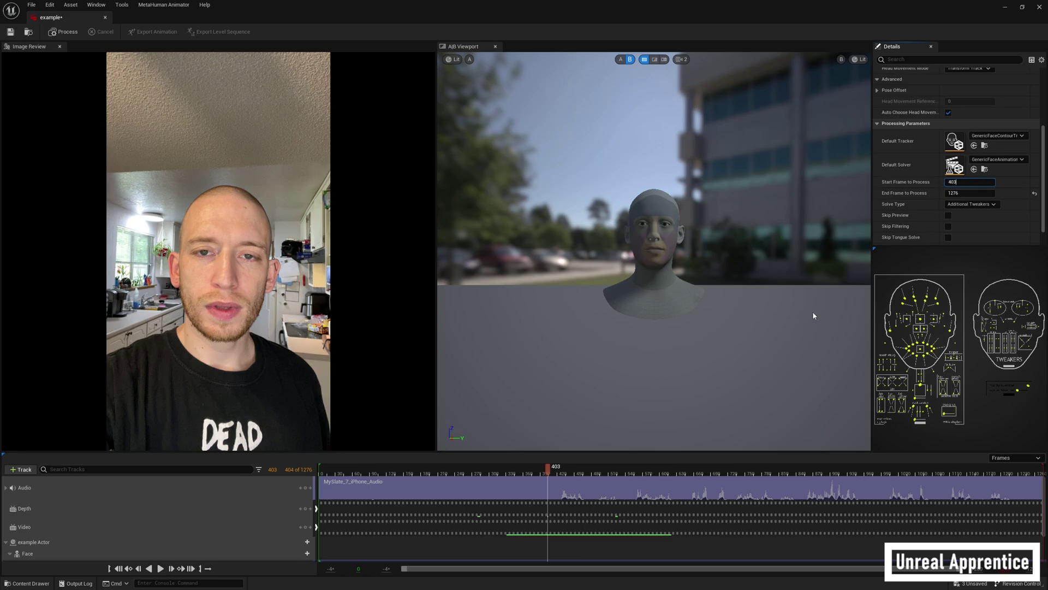
drag(549, 474, 1018, 478)
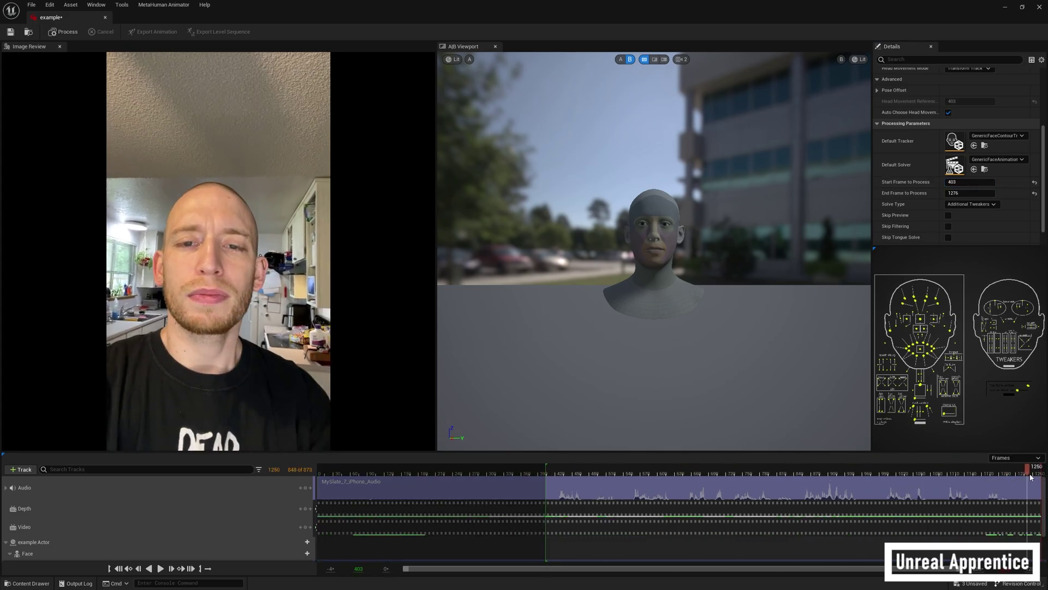
click(962, 194)
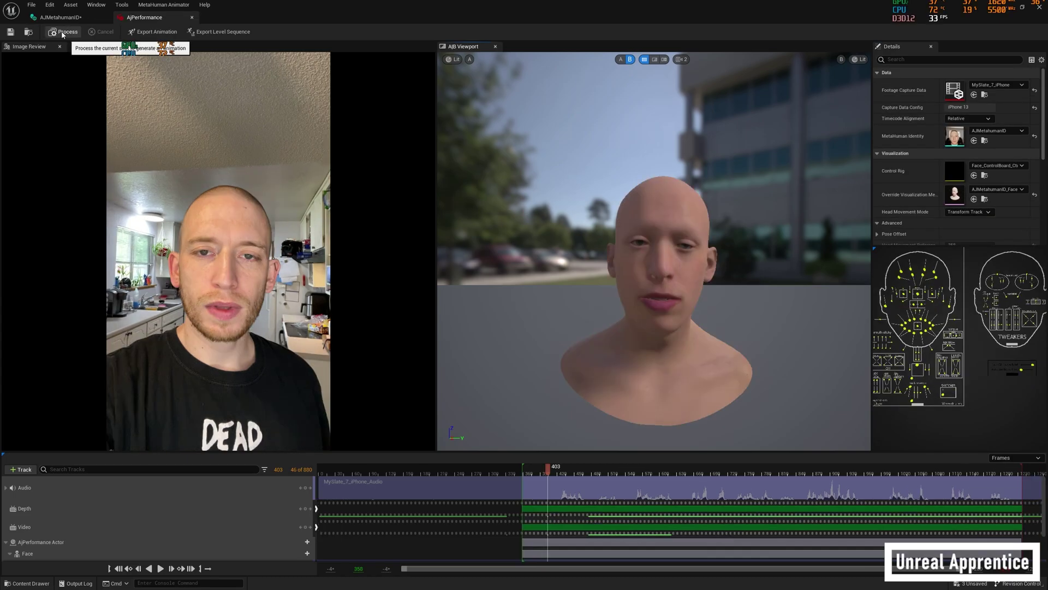
click(62, 33)
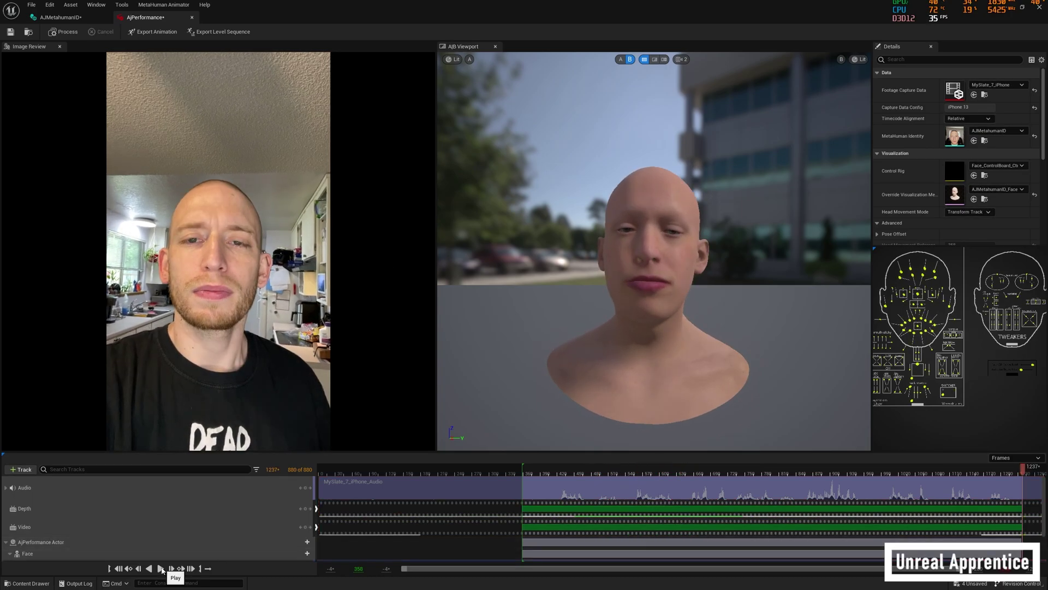
- Jump back to frame 365 and play the solved animation against the footage
click(526, 473)
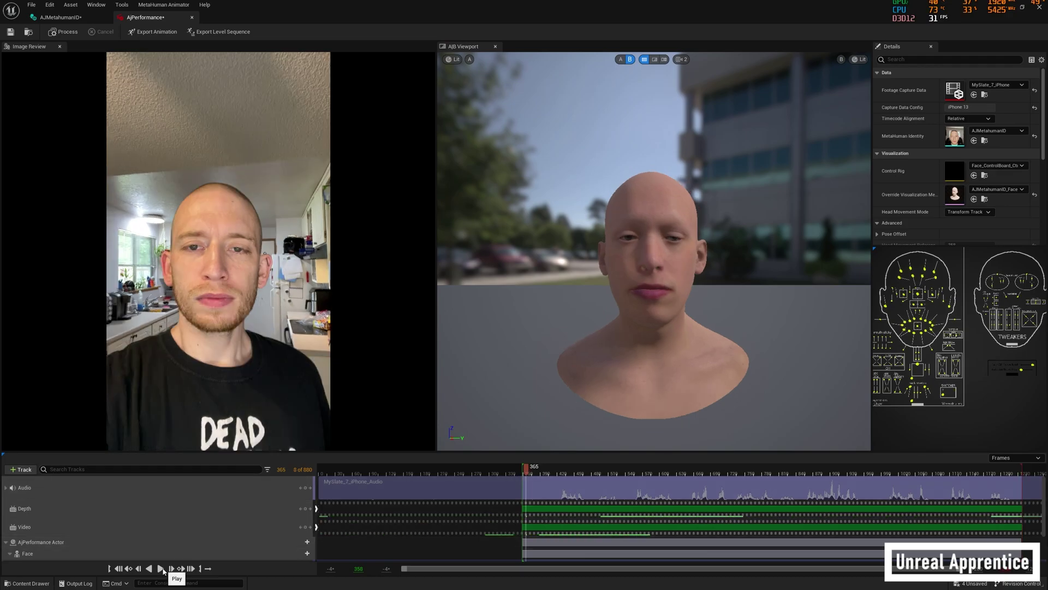
click(160, 568)
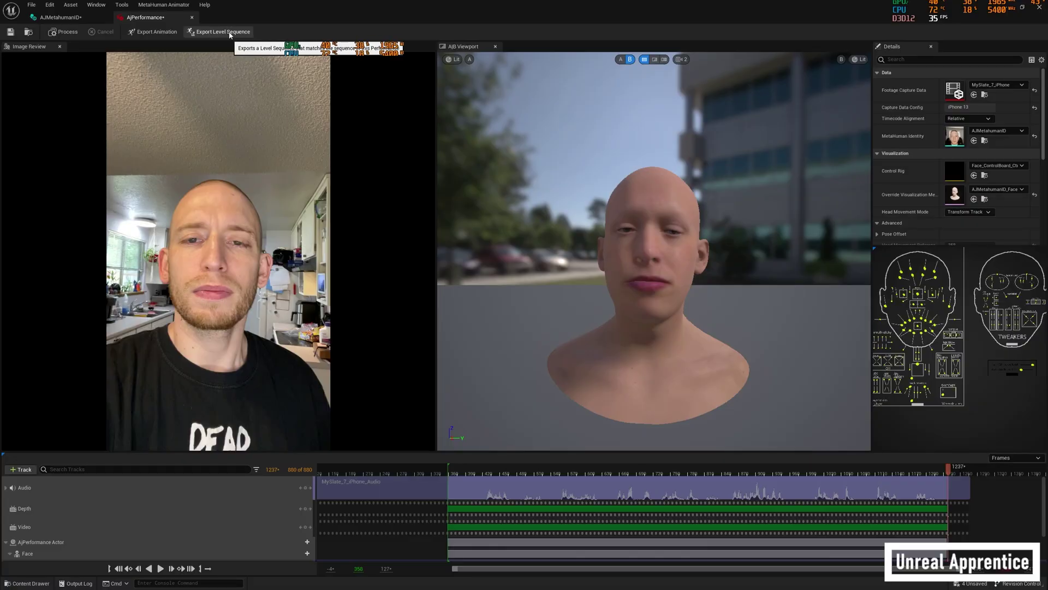
- Export the performance as a level sequence, appending '_Export' to its suggested name
click(226, 33)
key(End)
text(_Export)
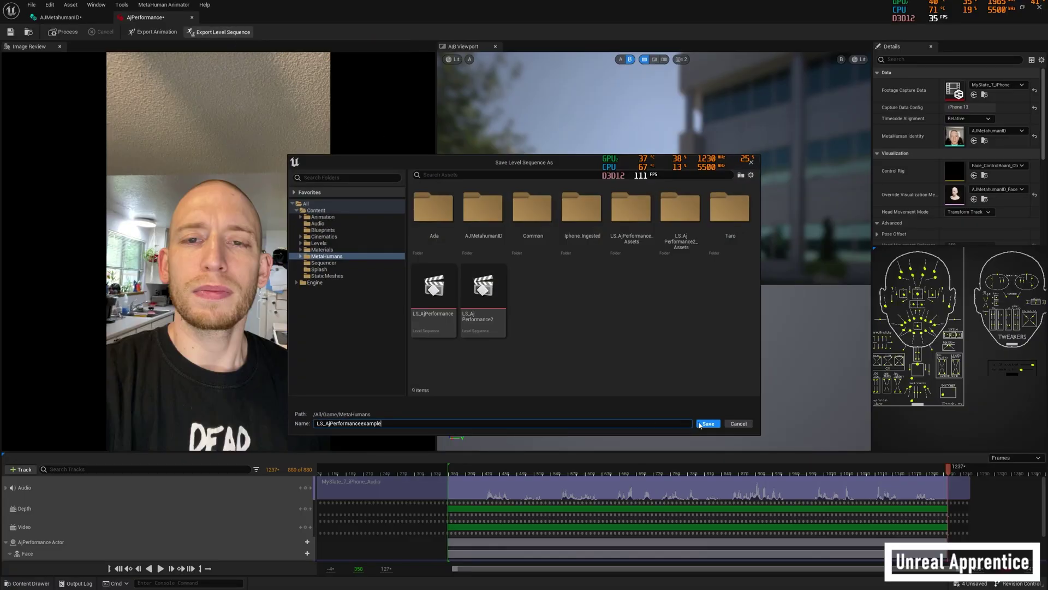
click(708, 423)
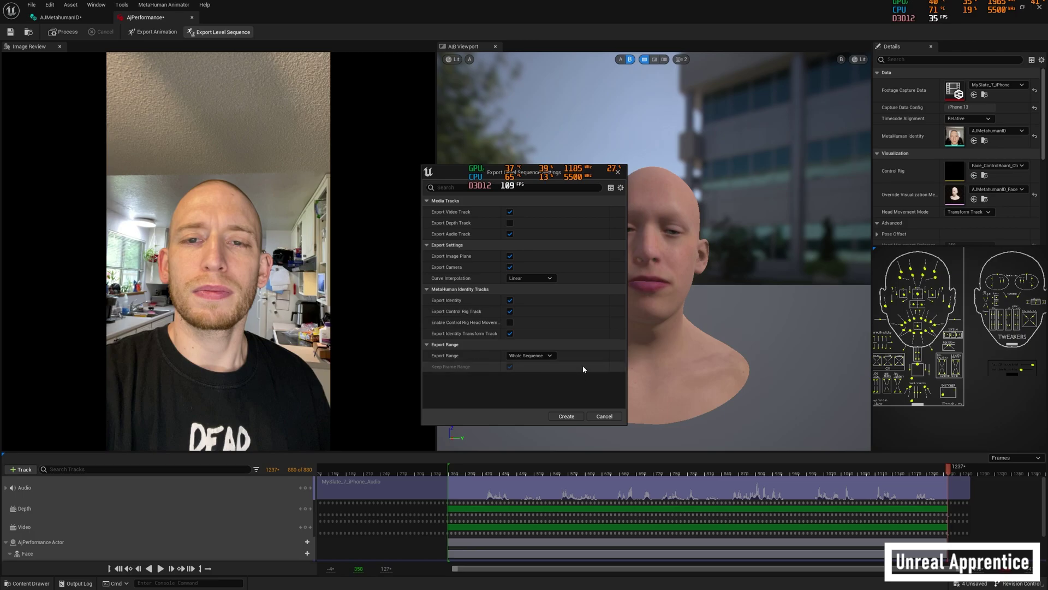
- Set the export range, create the level sequence, and scrub it to preview the face
click(547, 356)
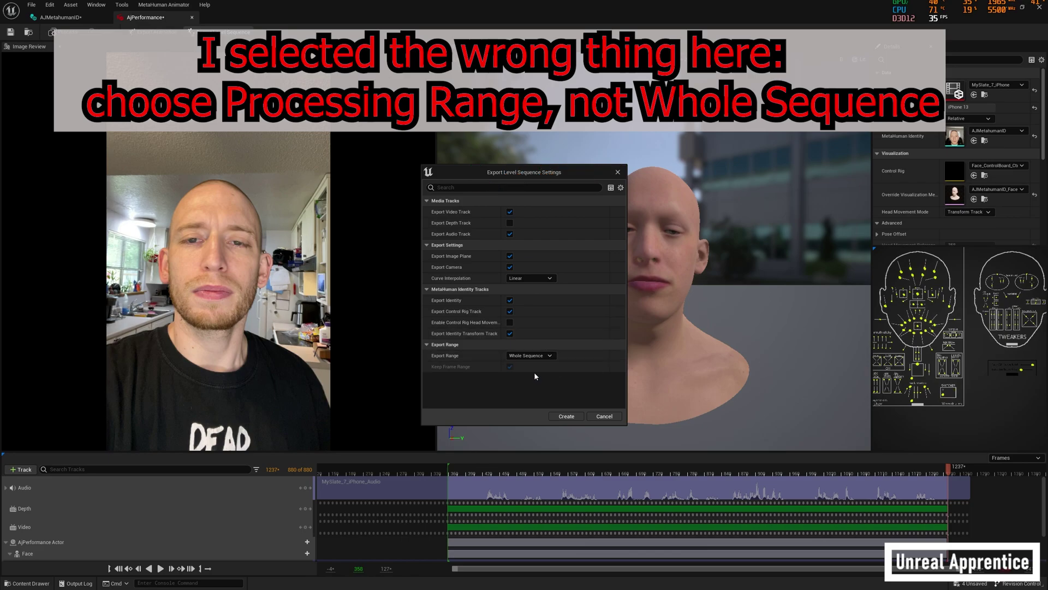
click(564, 416)
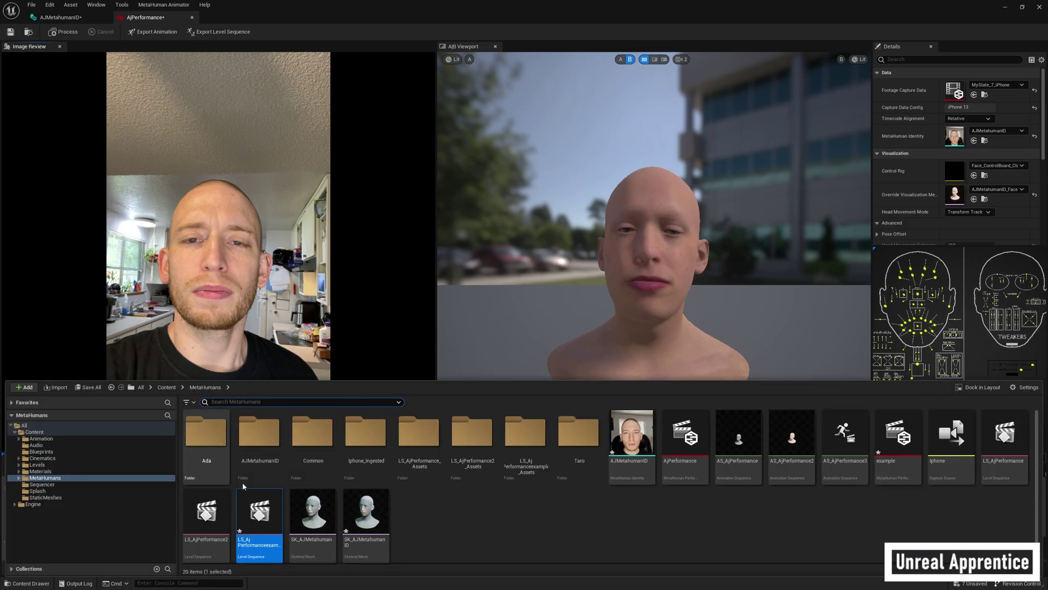
key(ctrl+space)
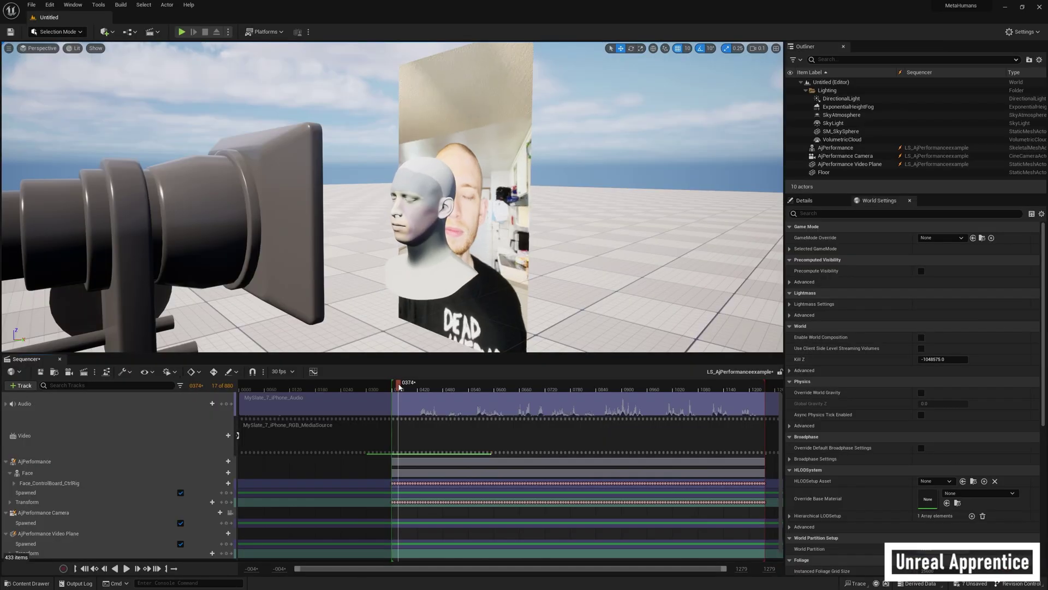
drag(407, 386, 580, 386)
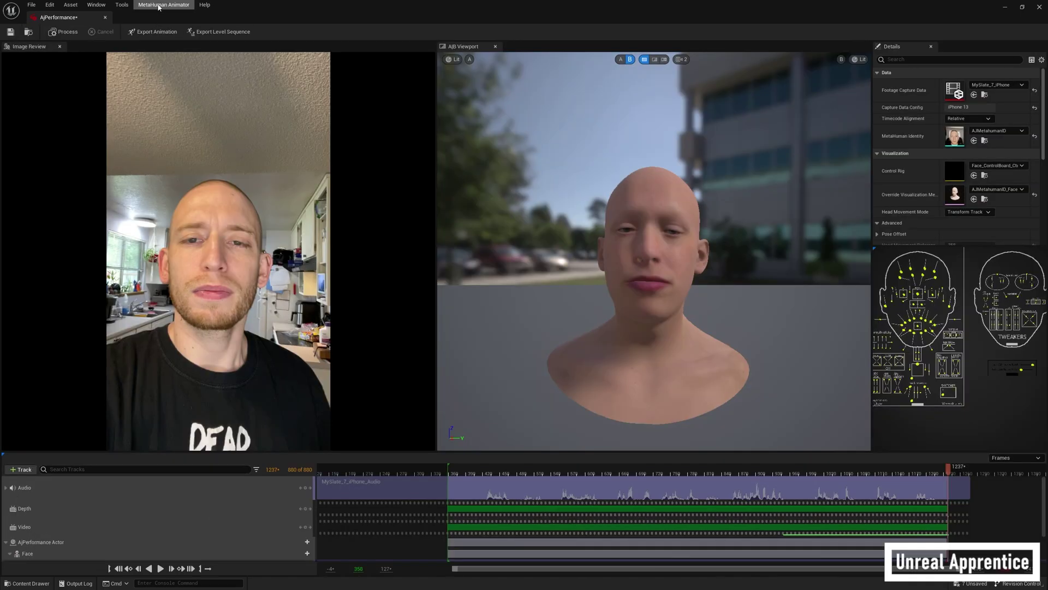
- Export the performance as an animation sequence, appending 'examp' to the suggested name
click(158, 33)
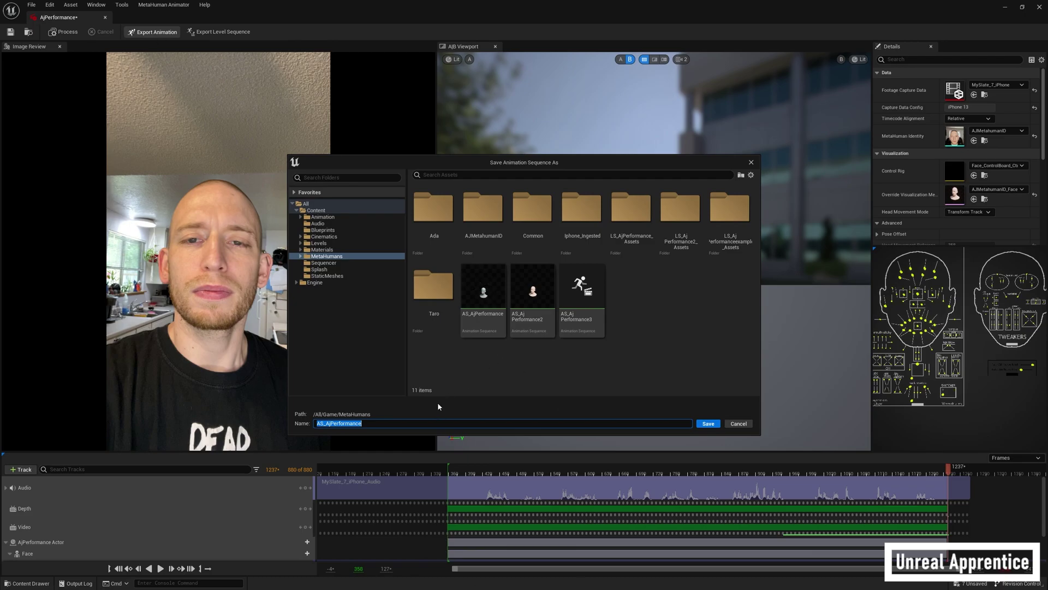
key(End)
text(examp)
click(711, 424)
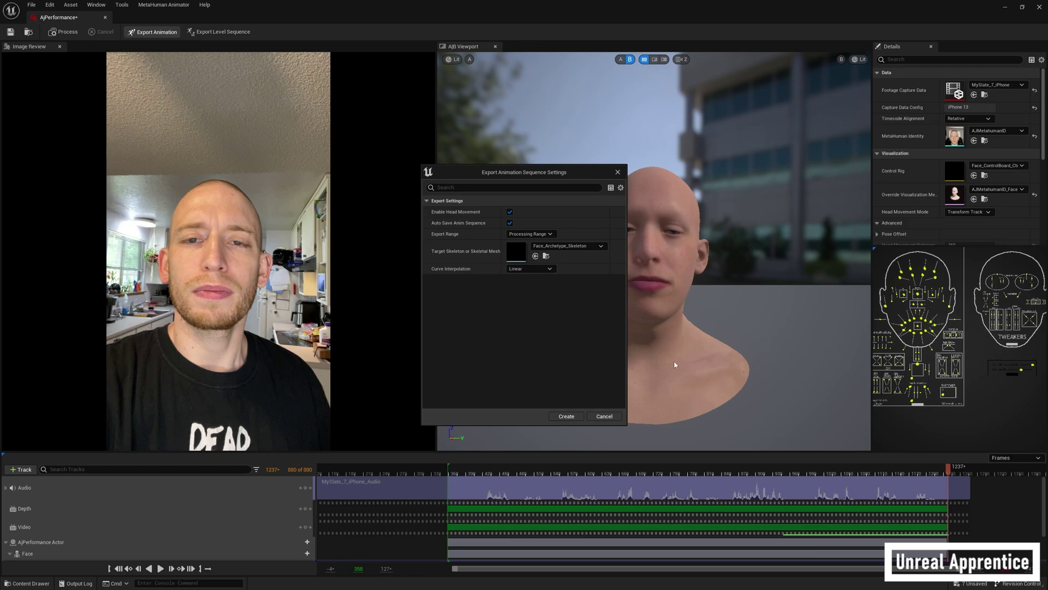
- Target the AJMetahumanID_FaceMesh and create the animation sequence
click(578, 246)
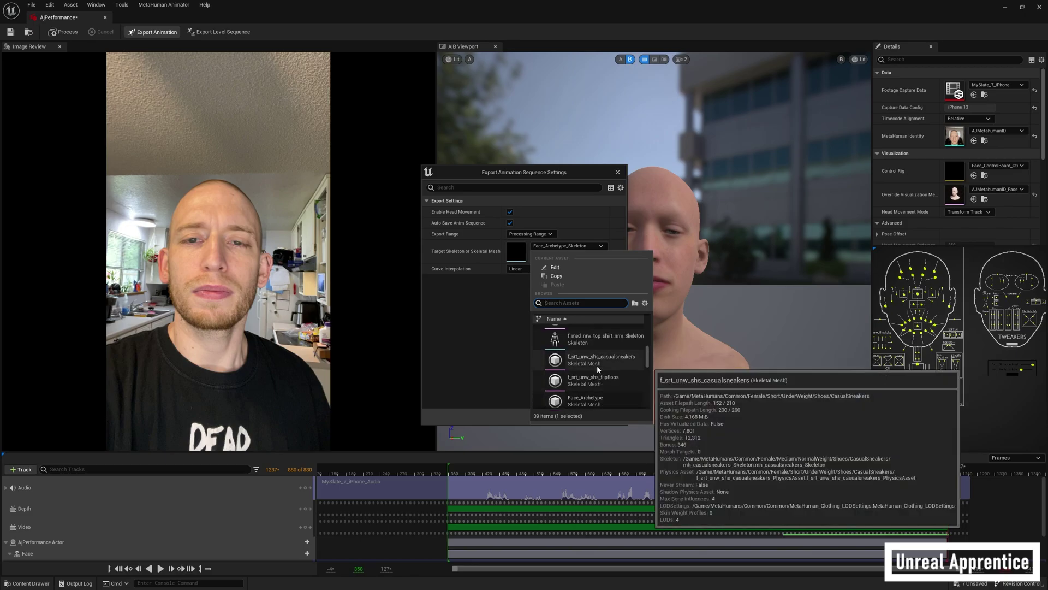
scroll(597, 366, up, 10)
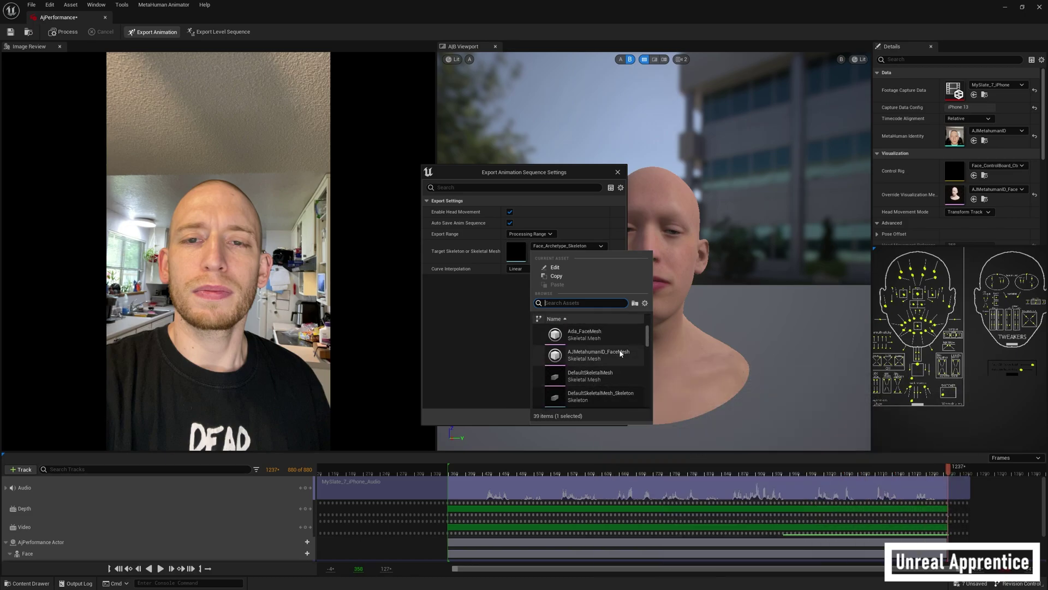
click(579, 360)
click(570, 418)
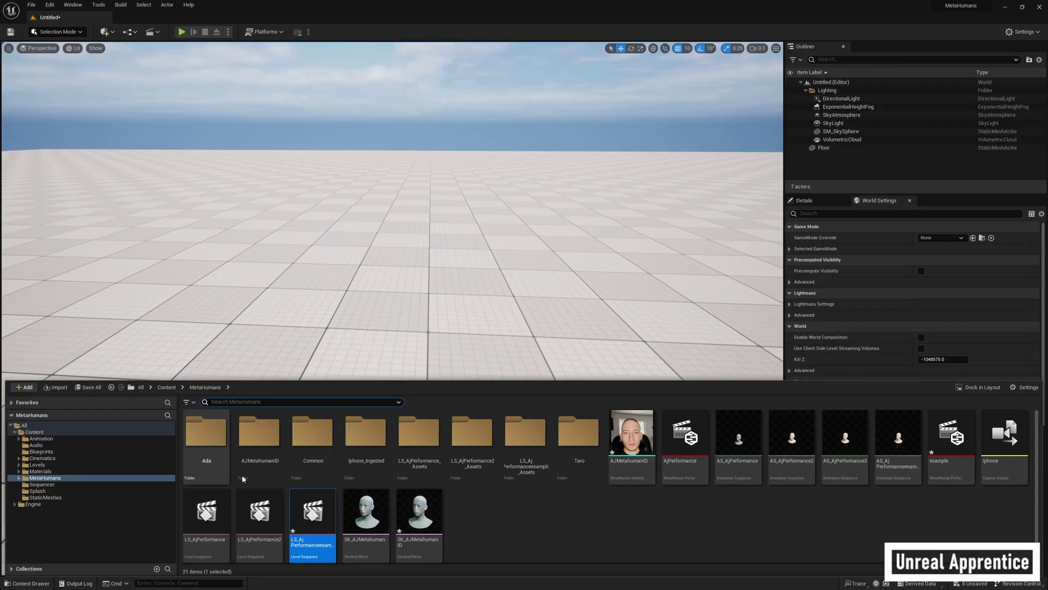
- Place the BP_AJMetahumanID blueprint from the AJMetahumanID folder into the level
double_click(258, 456)
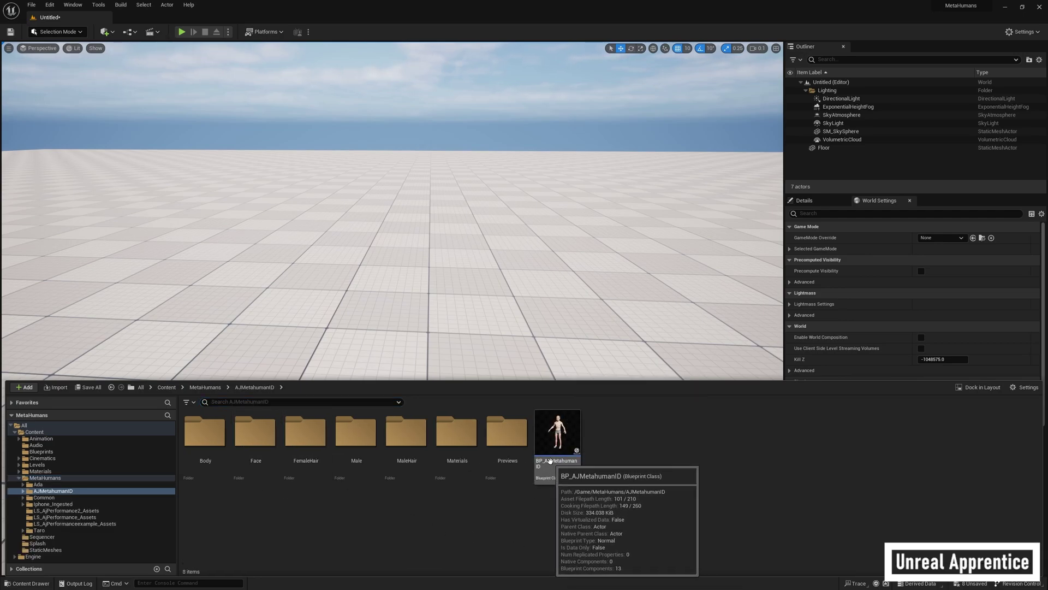
click(563, 448)
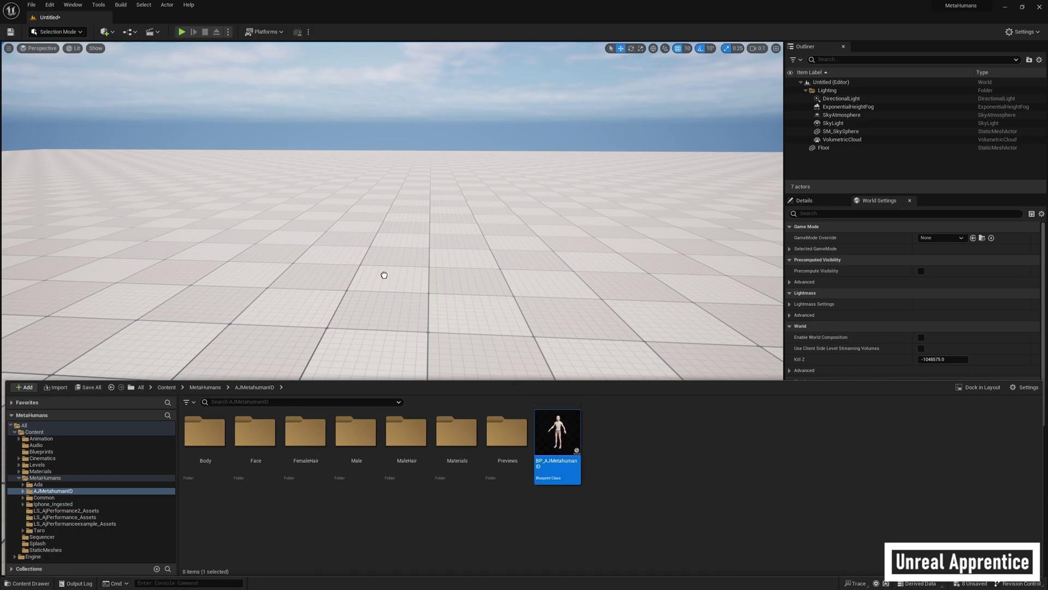
drag(384, 274, 384, 275)
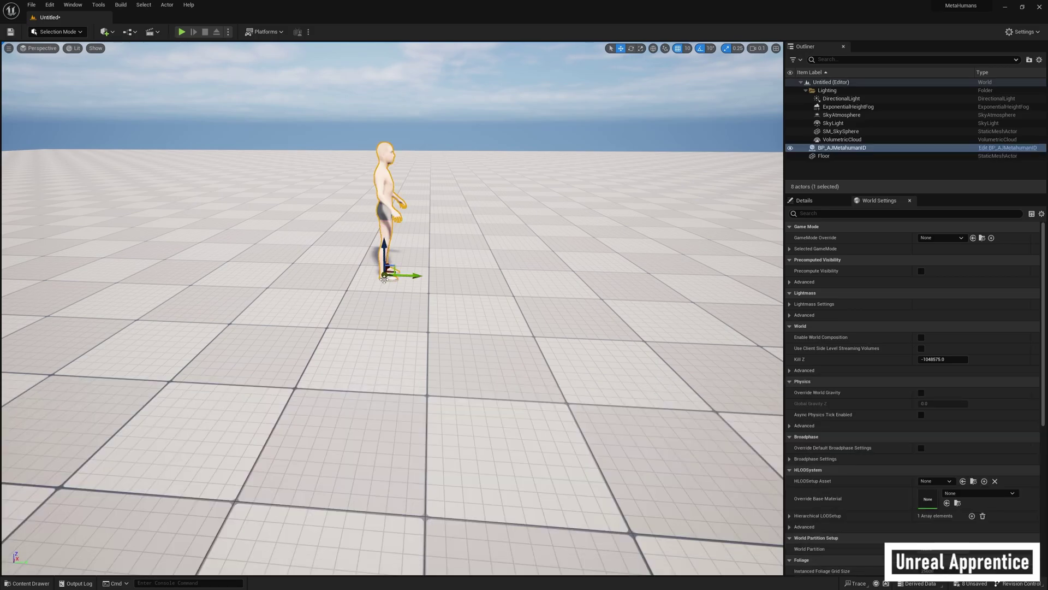
right_drag(537, 379, 537, 379)
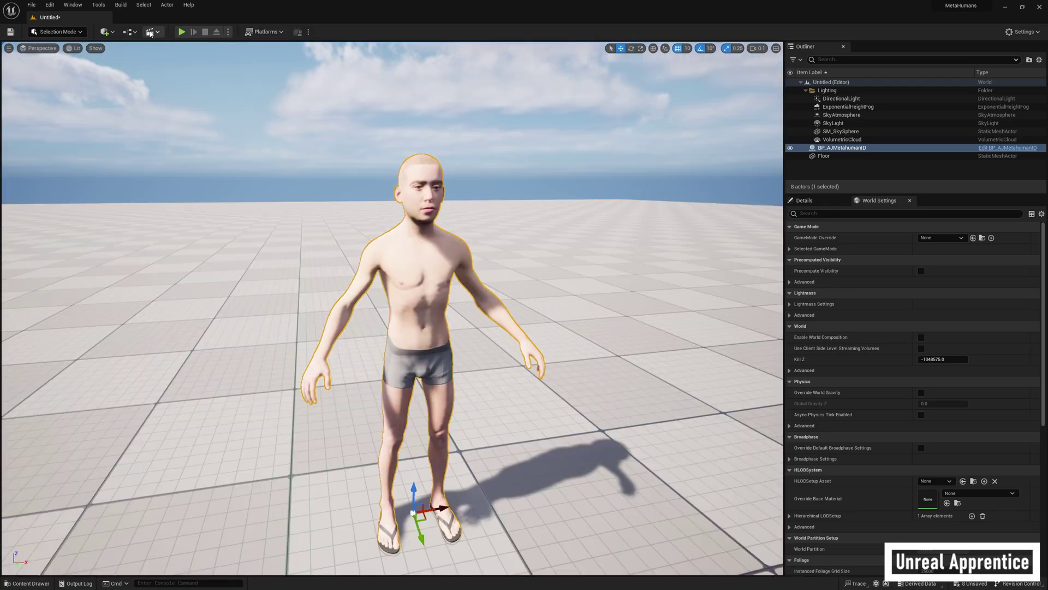
- Add a new level sequence named NewLevelSequenceEXAMPLE and save it
click(153, 32)
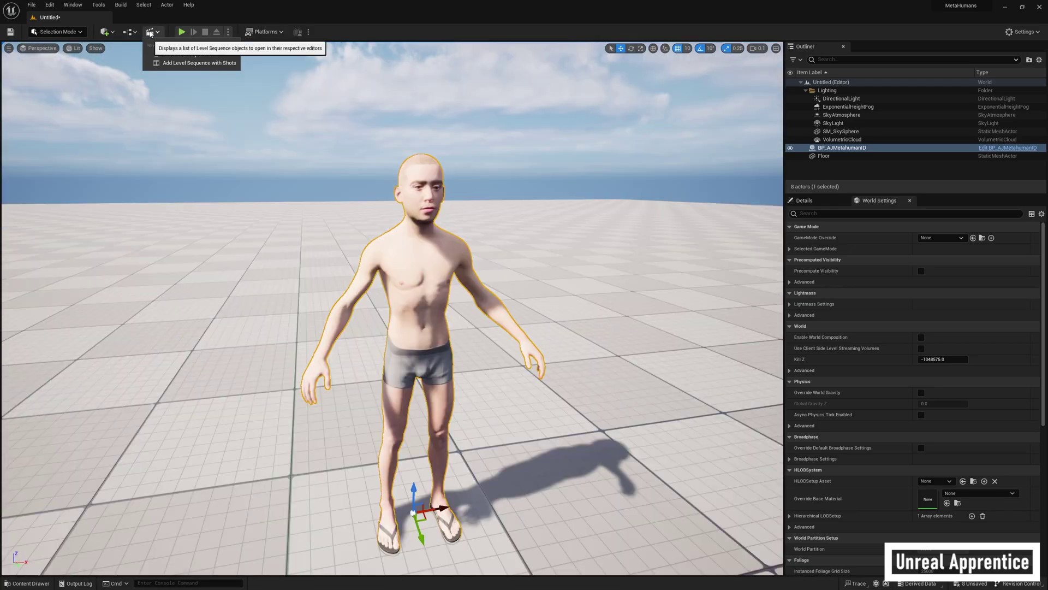
click(186, 55)
key(End)
key(BackSpace)
text(EXAMPLE)
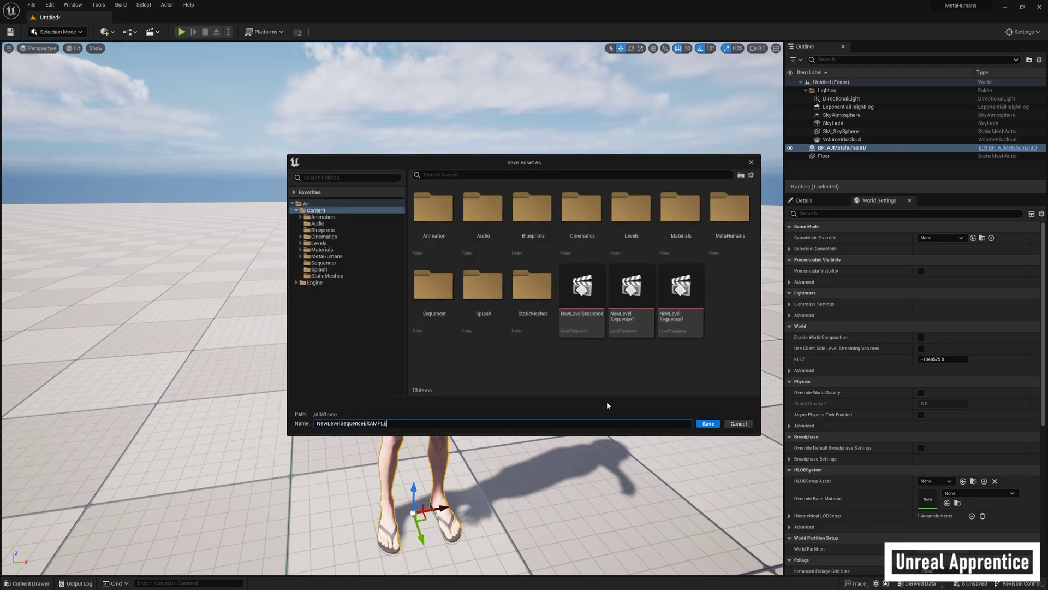
click(709, 425)
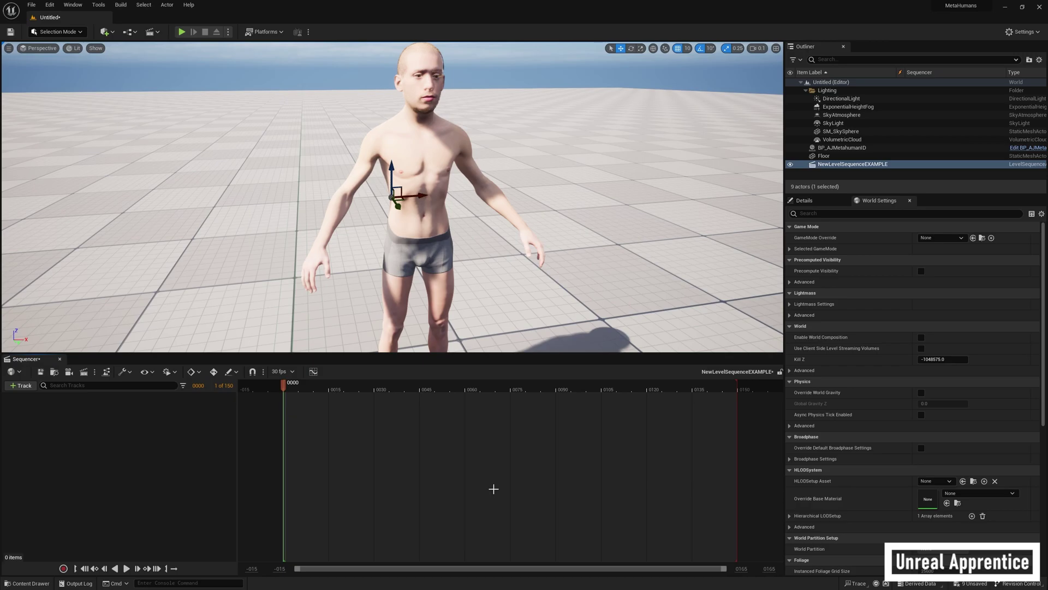
- Add the selected BP_AJMetahumanID actor to the Sequencer
click(422, 160)
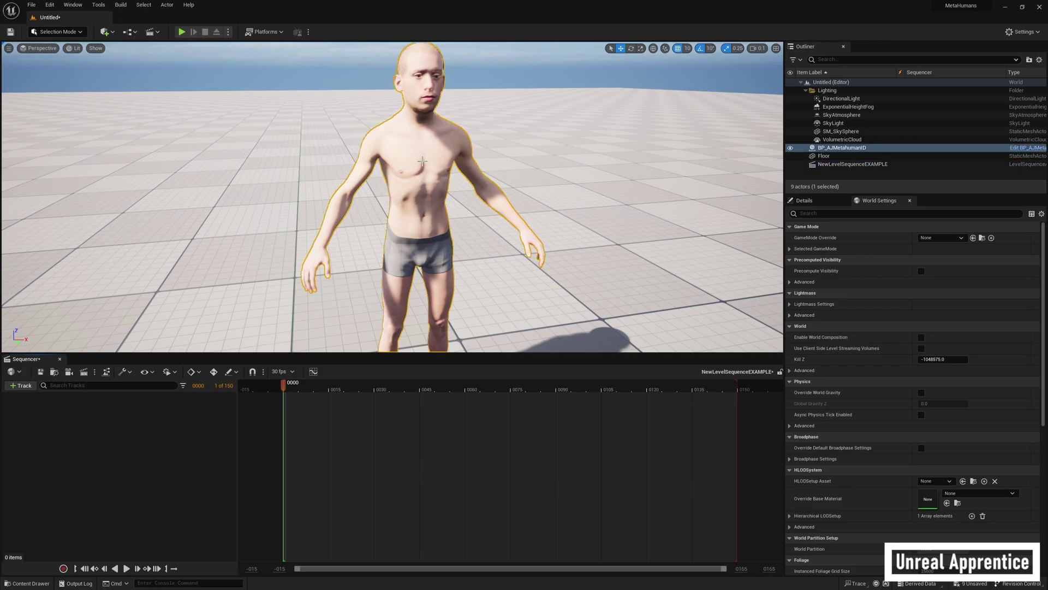
click(22, 385)
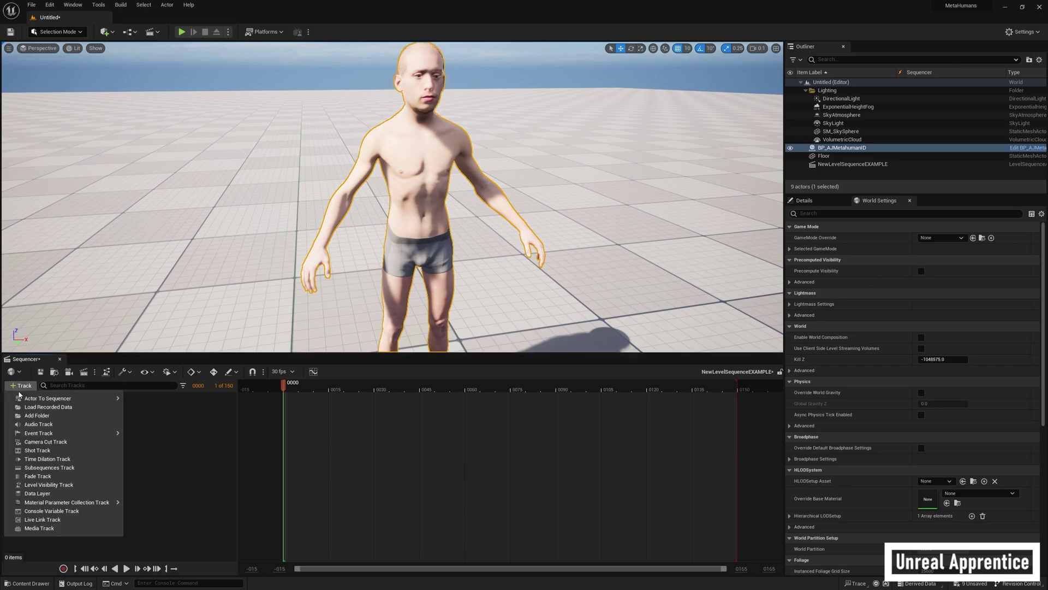
mouse_move(27, 398)
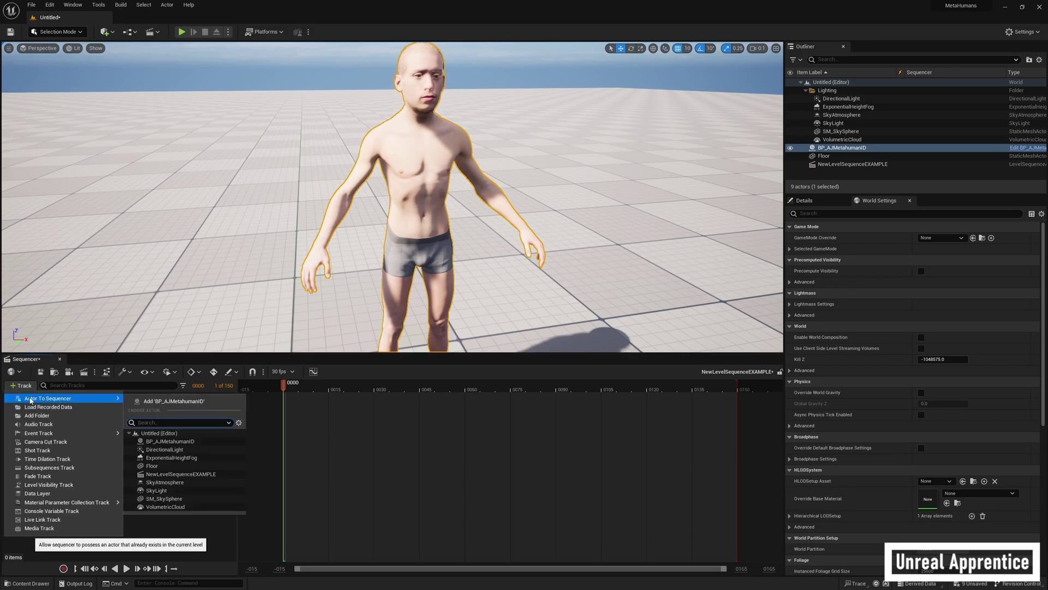
click(173, 401)
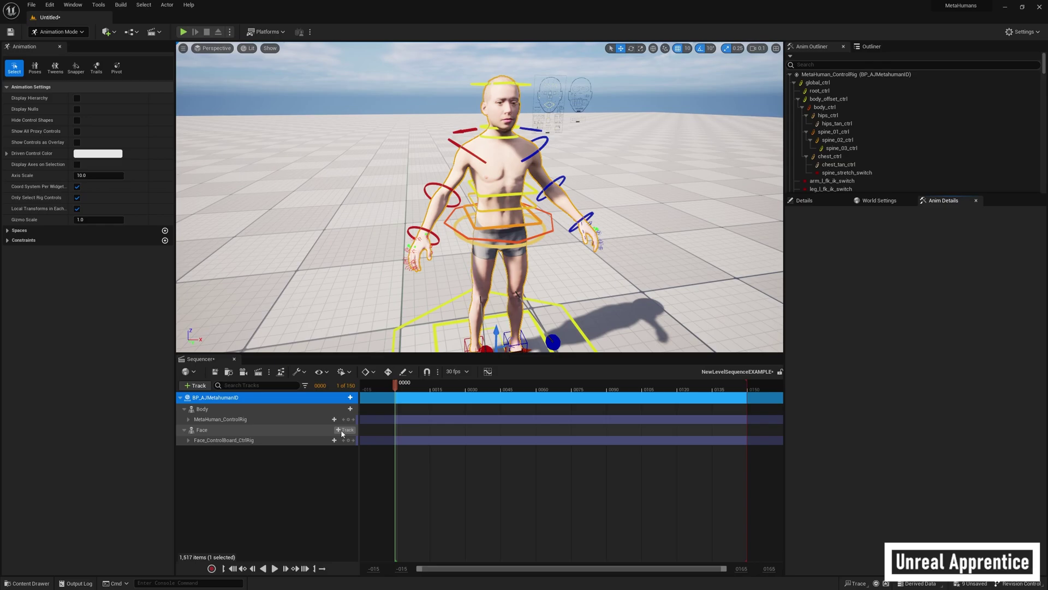
- Give the Face track the AS_AjPerformanceexample animation
click(344, 430)
mouse_move(381, 28)
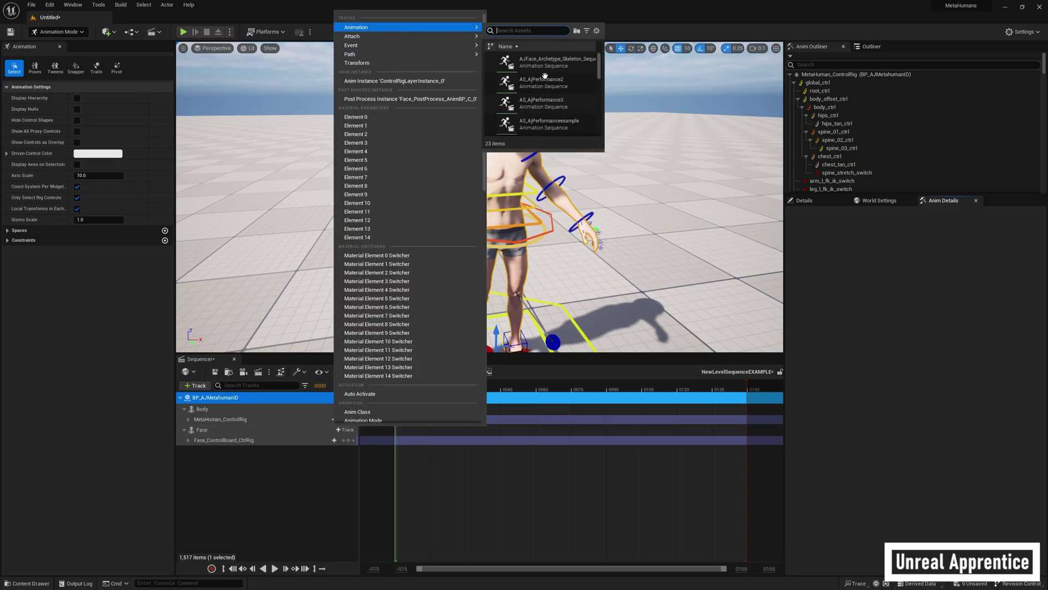
click(545, 126)
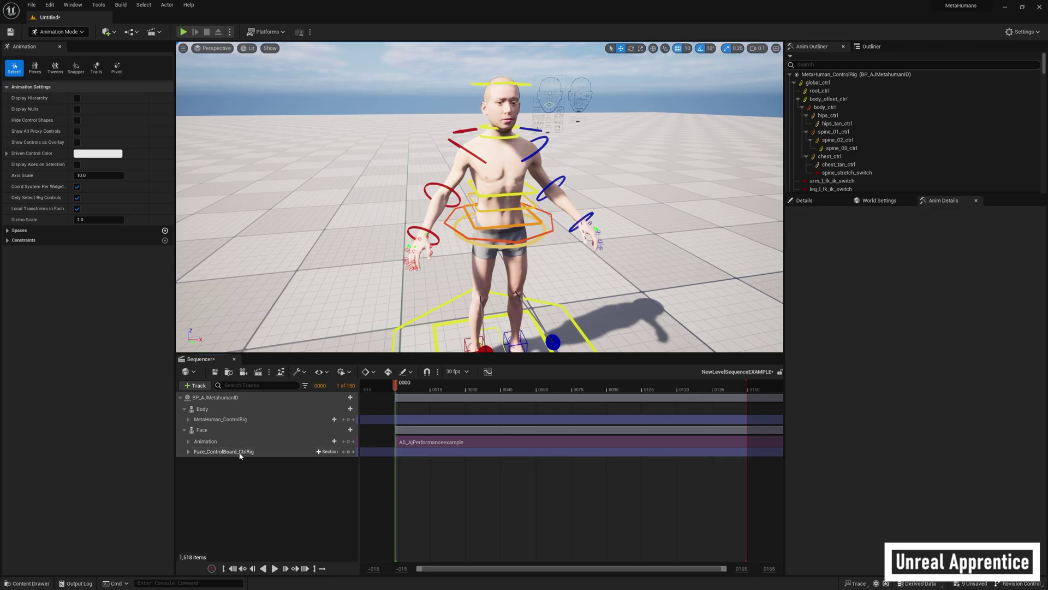
- Delete the Face_ControlBoard_CtrlRig track and play the sequence to check the face
click(239, 453)
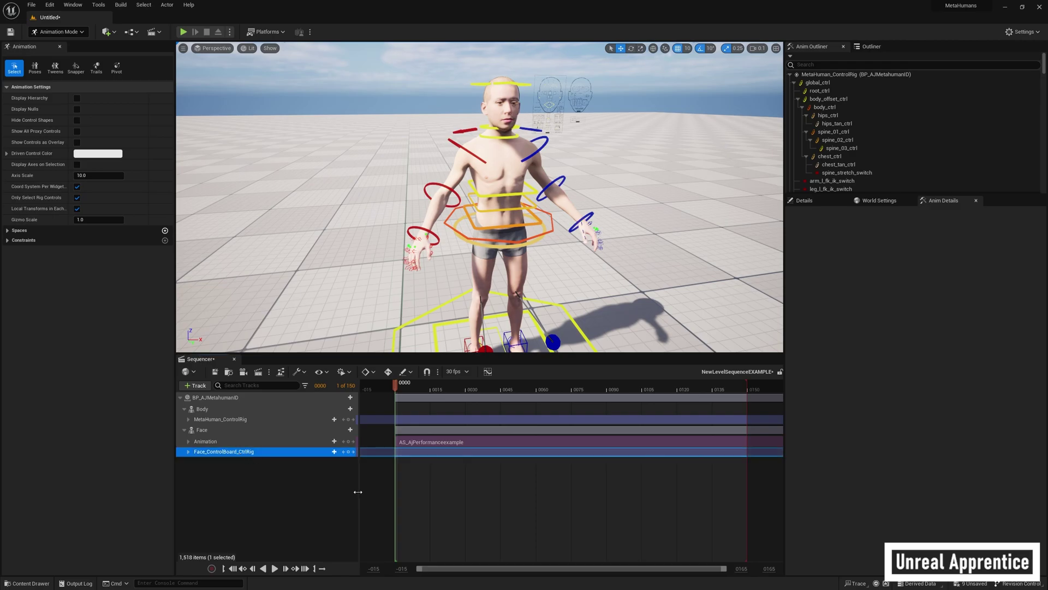
key(Delete)
click(275, 568)
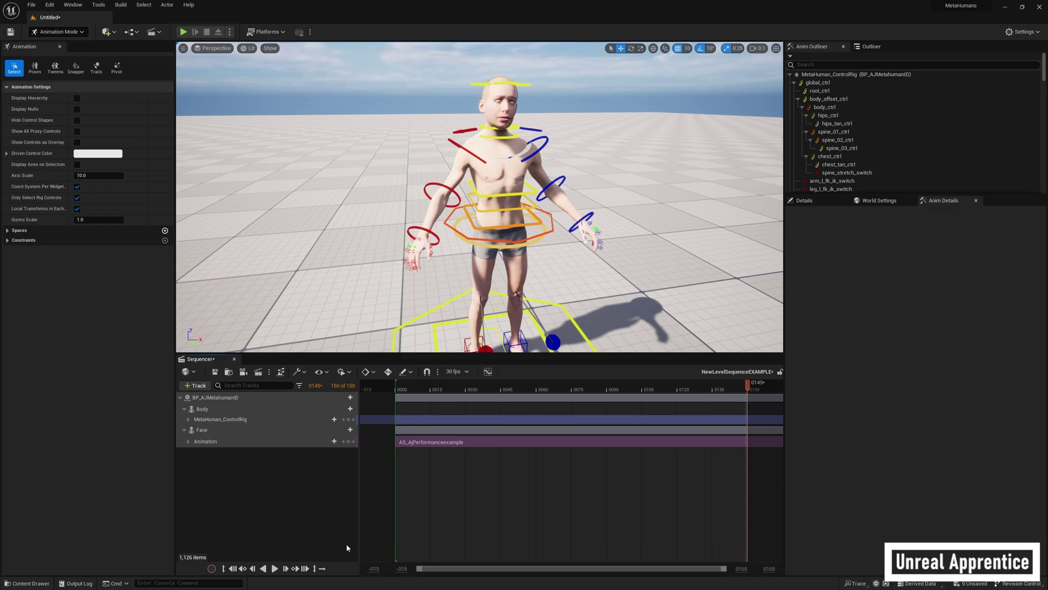
- Bake the Face animation onto Face_ControlBoard_CtrlRig, then set the time to frame -005
right_click(202, 429)
mouse_move(262, 282)
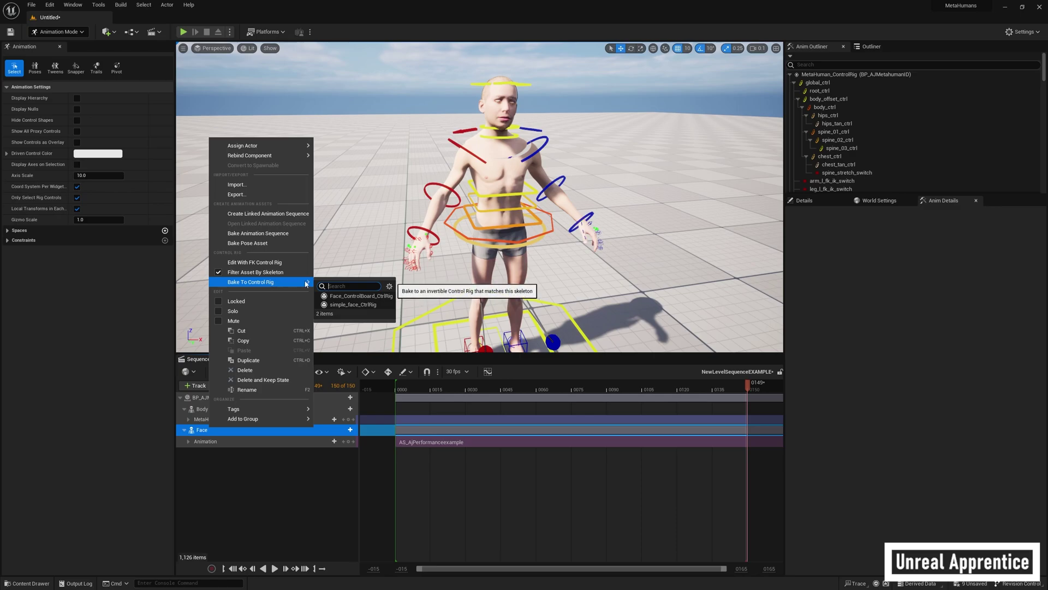
click(341, 297)
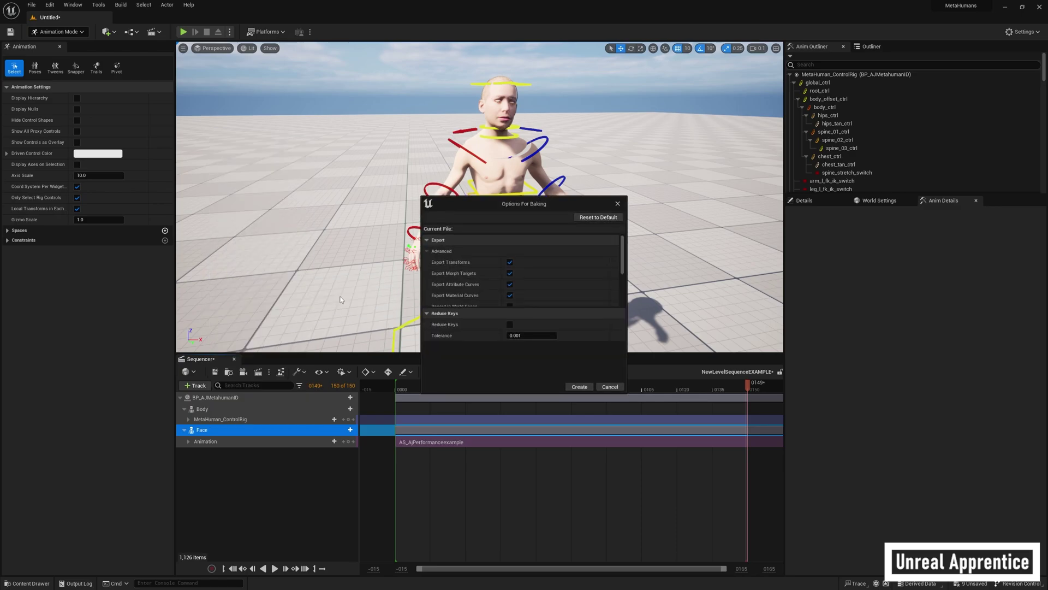
click(580, 387)
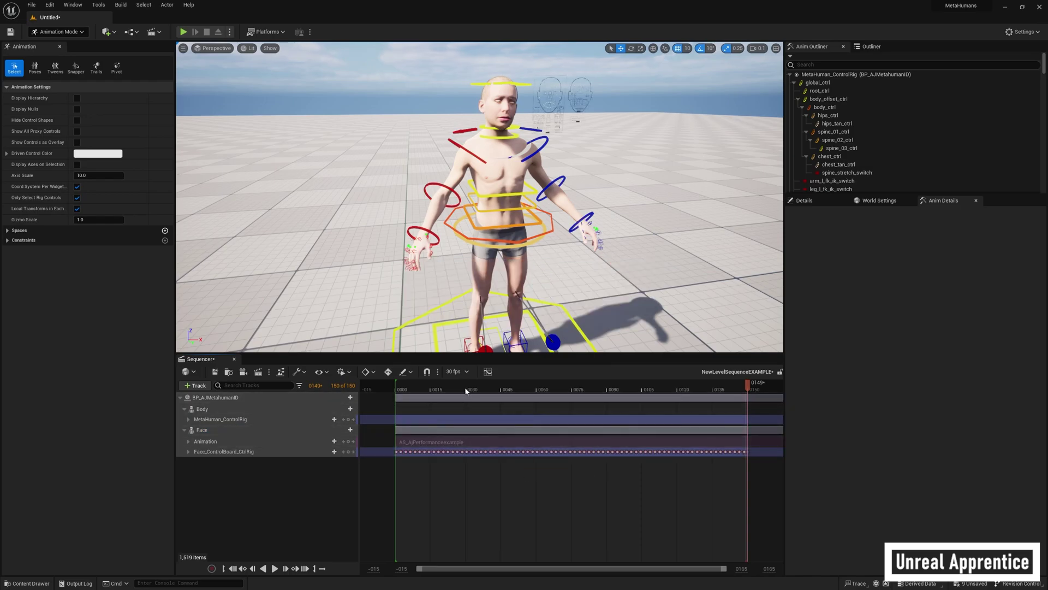
click(407, 390)
drag(407, 390, 384, 392)
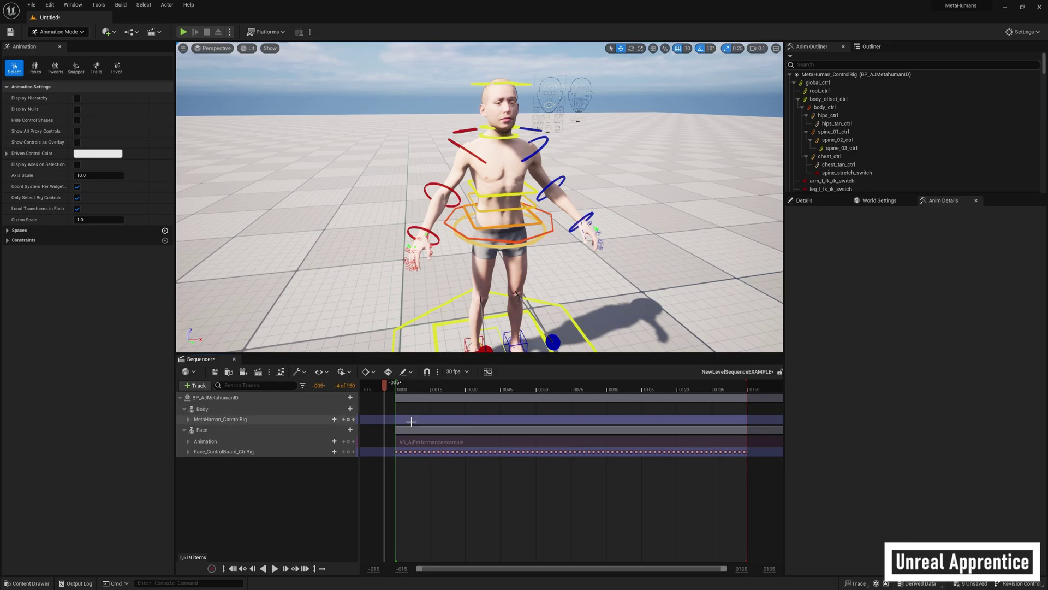
- Drag the MySlate_7_iPhone audio from Iphone_Ingested into the Sequencer as an audio track
key(ctrl+space)
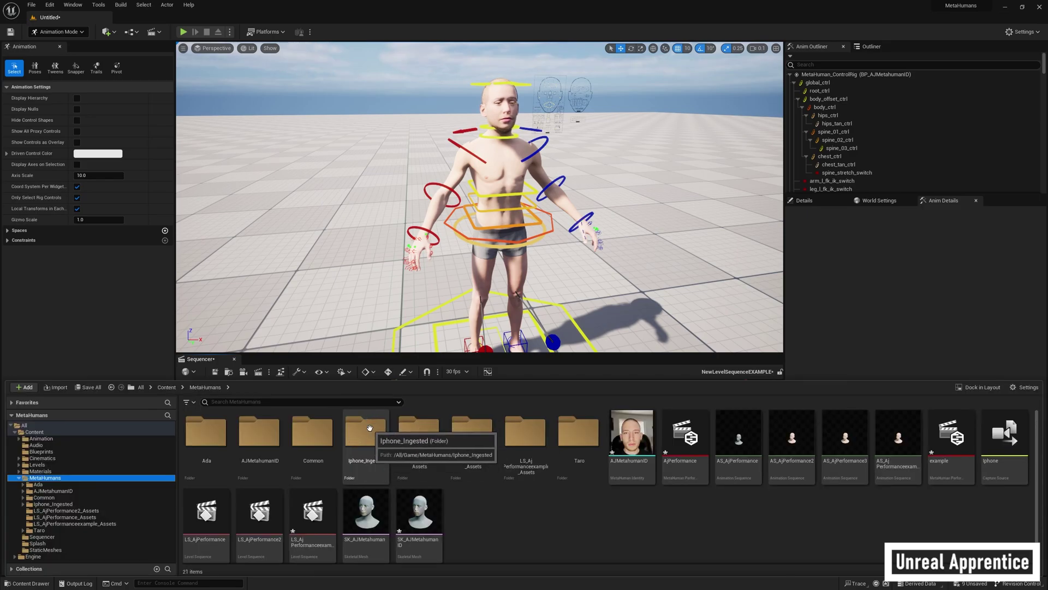
double_click(365, 436)
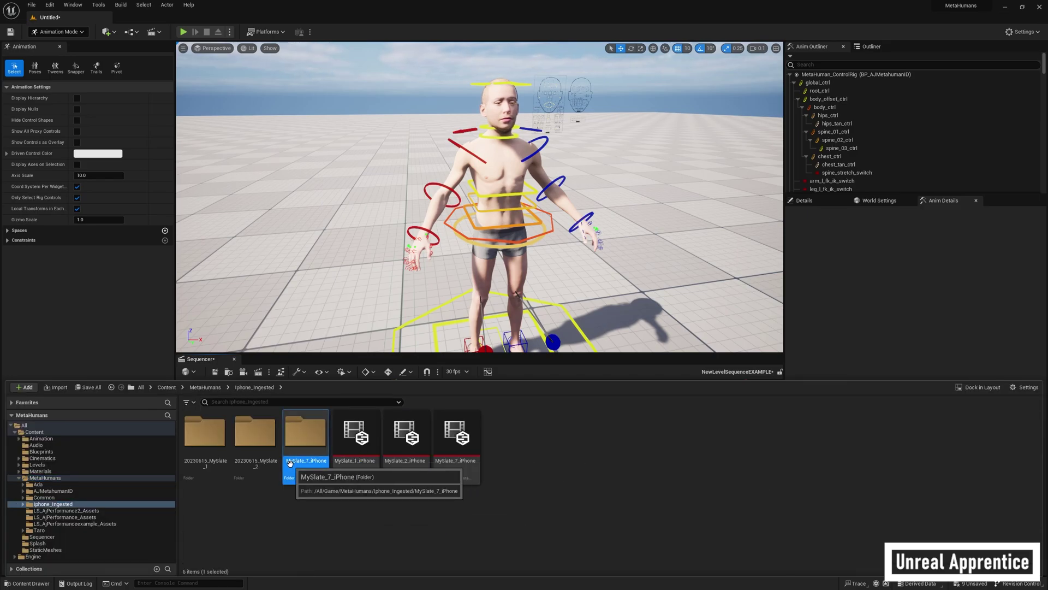
double_click(305, 434)
drag(305, 437, 386, 434)
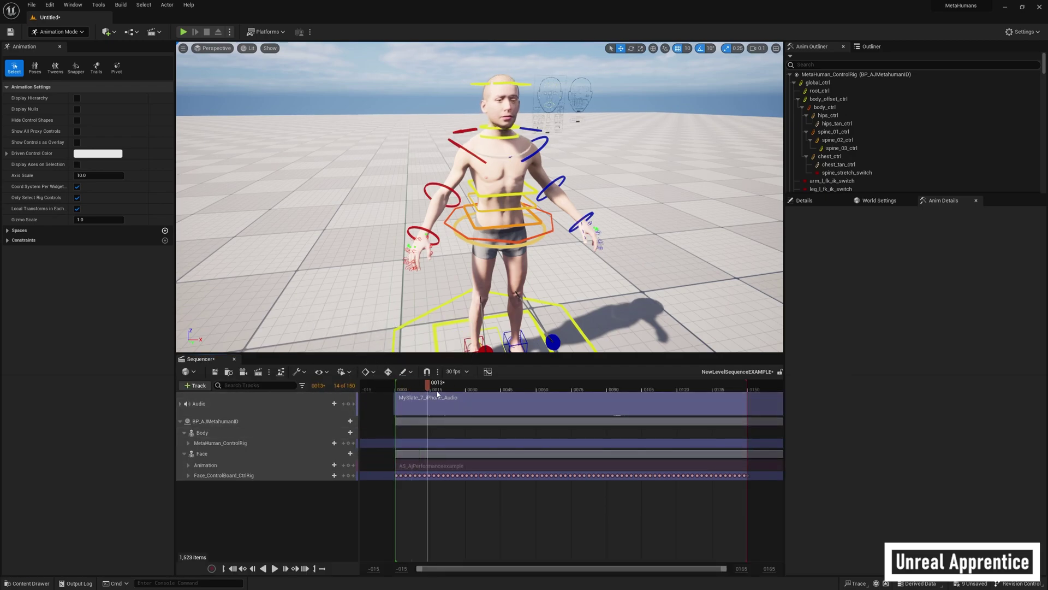